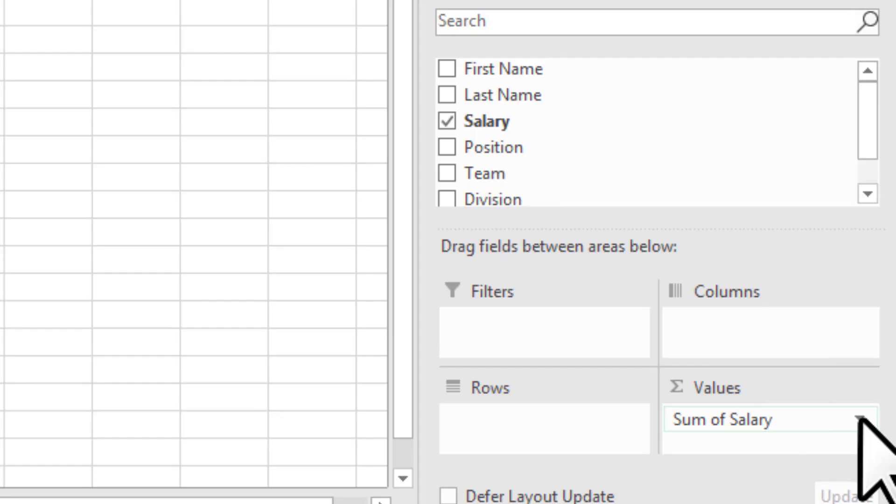
# Change the Salary value field to Average and add Position as the PivotTable's row labels
pyautogui.click(856, 416)
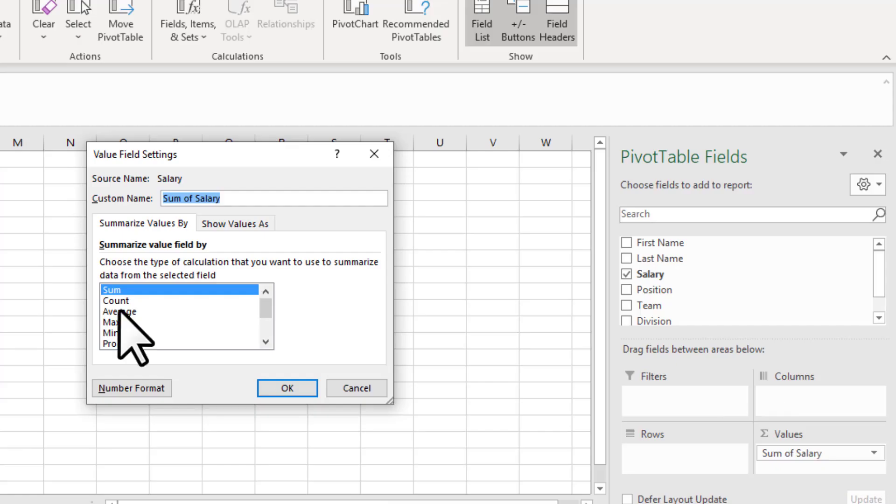
pyautogui.click(120, 312)
pyautogui.click(287, 388)
pyautogui.click(627, 290)
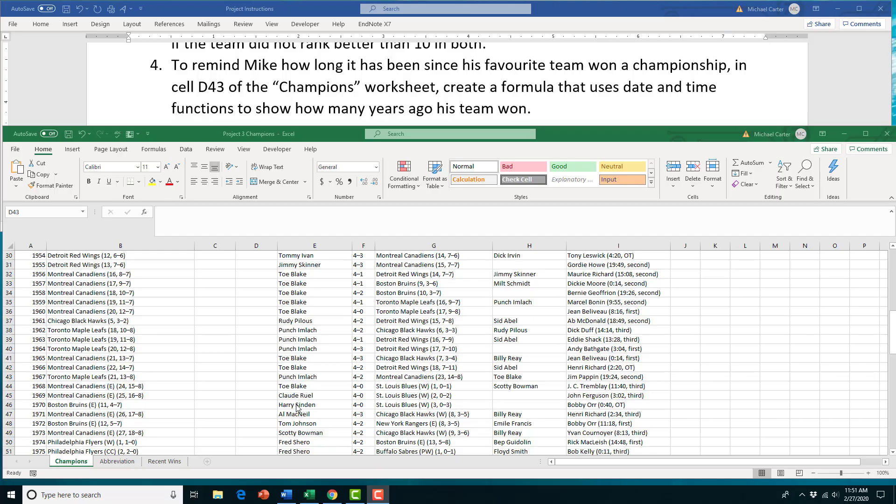
# Start the formula =DATEDIF(A43,Today(), in cell D43 of the Champions sheet
pyautogui.click(248, 378)
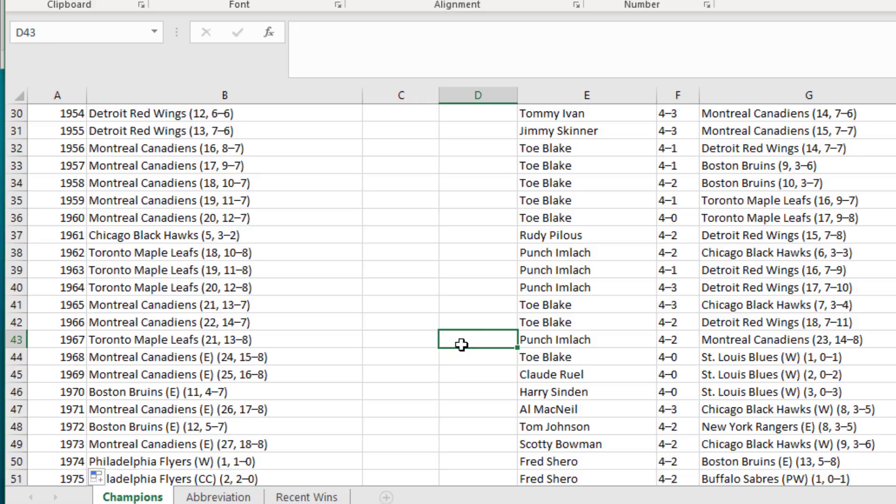
pyautogui.write('=datedif(')
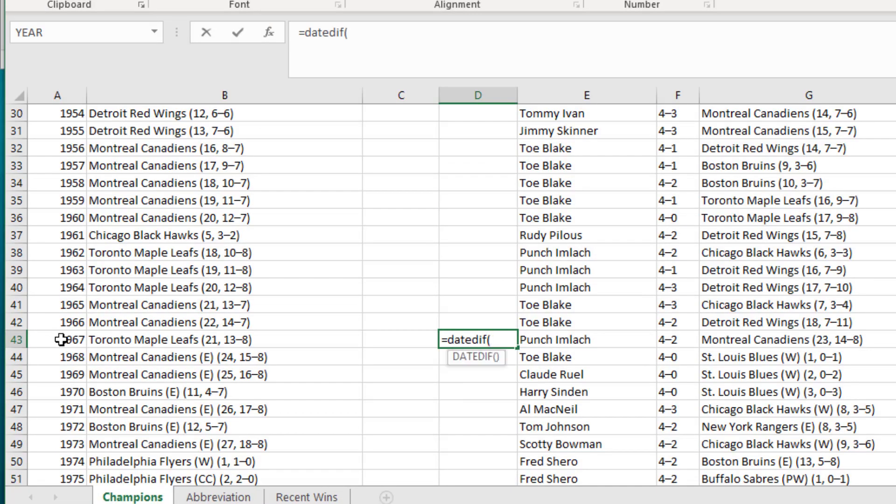
pyautogui.click(32, 376)
pyautogui.write(',Today(),')
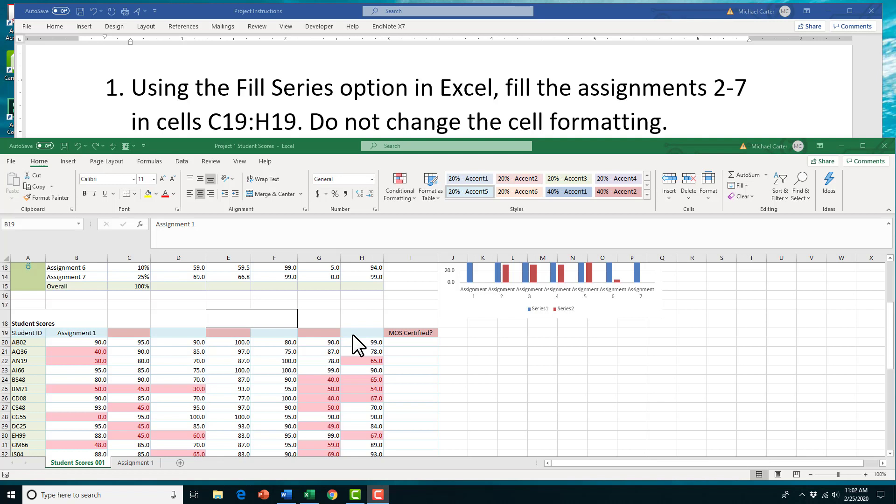
# Fill the Assignment 1 header from B19 across to H19 without copying its formatting
pyautogui.click(93, 333)
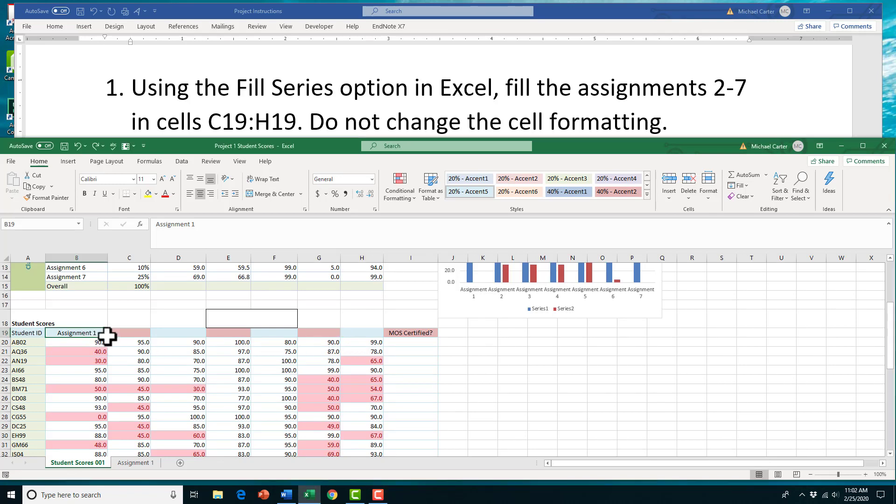
pyautogui.moveTo(110, 340); pyautogui.dragTo(371, 340)
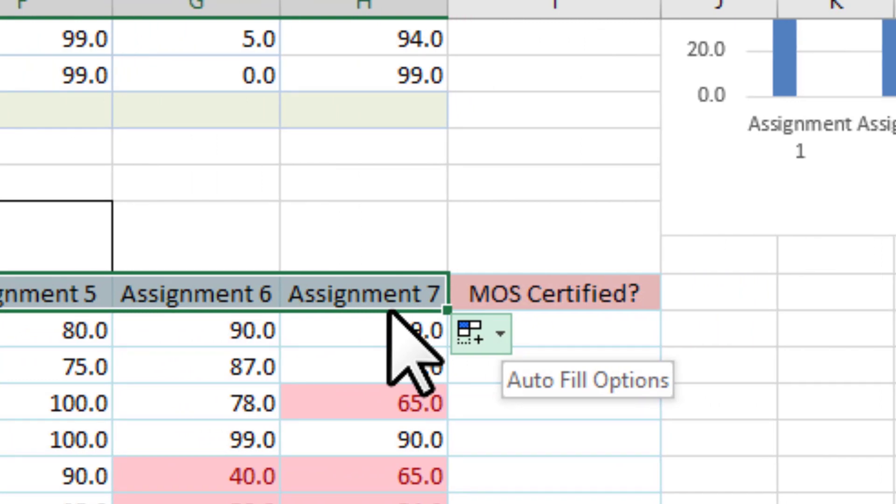
pyautogui.click(501, 339)
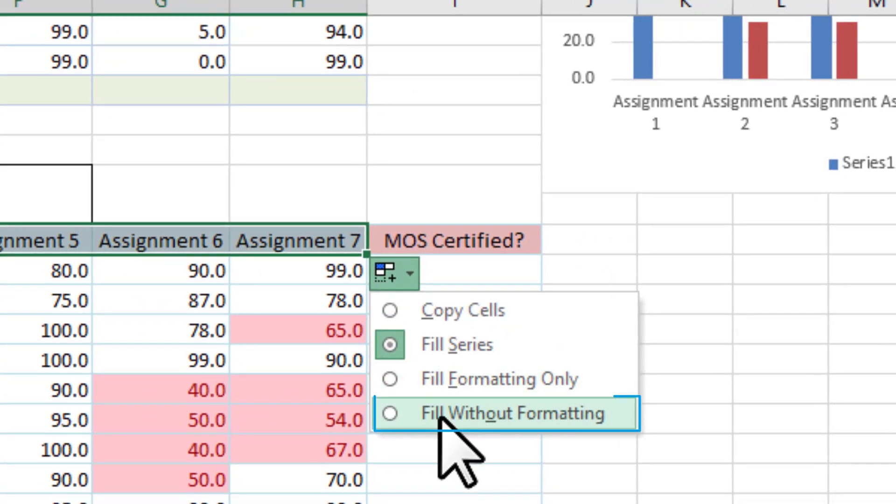
pyautogui.click(439, 413)
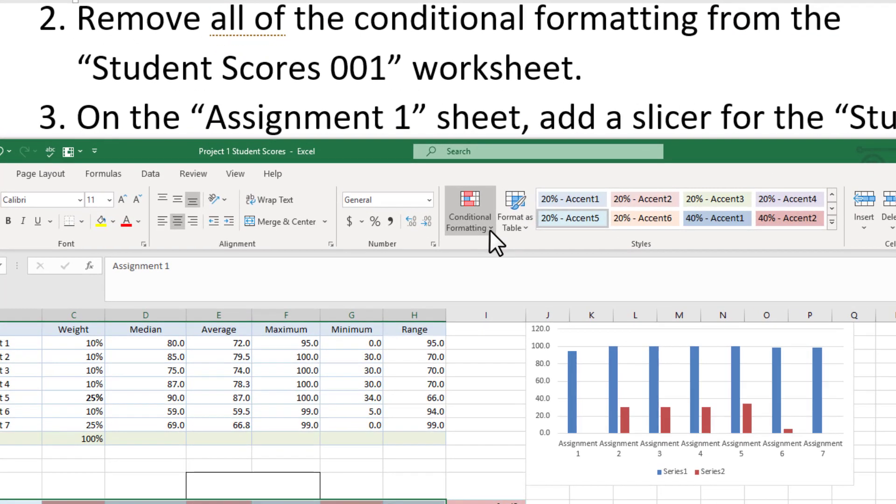
# Clear all conditional formatting rules from the entire Student Scores 001 sheet
pyautogui.click(490, 230)
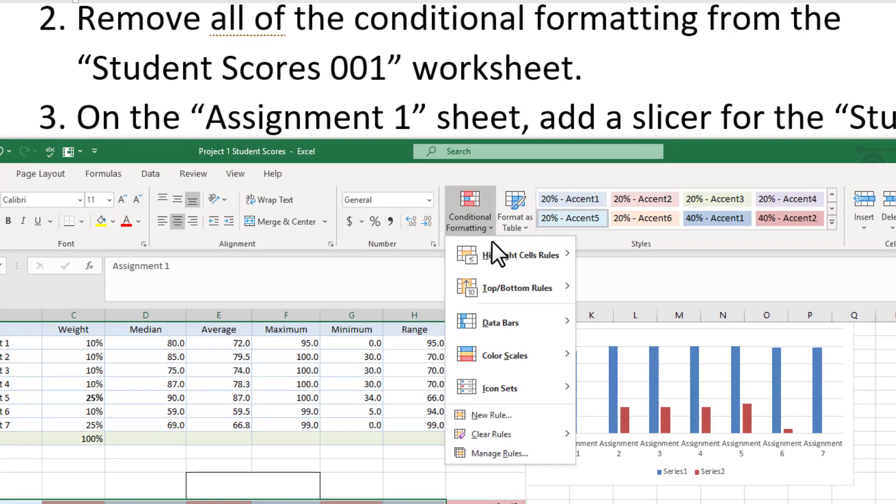
pyautogui.moveTo(524, 431)
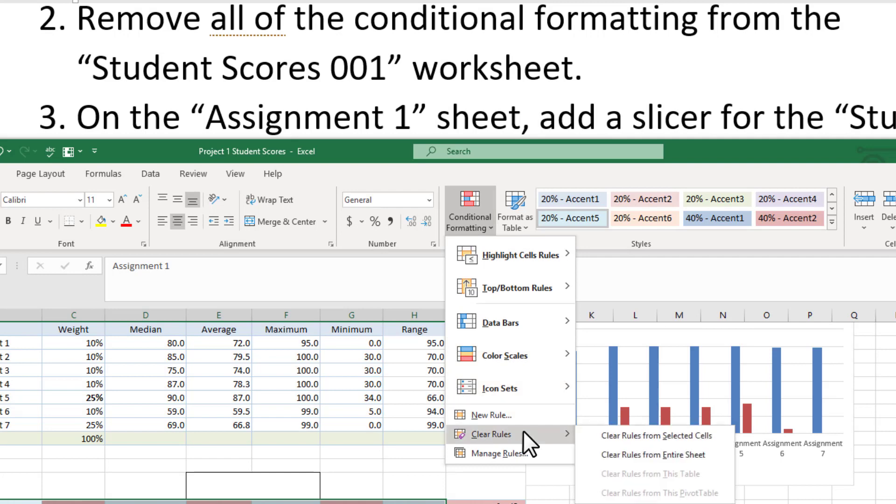
pyautogui.click(604, 456)
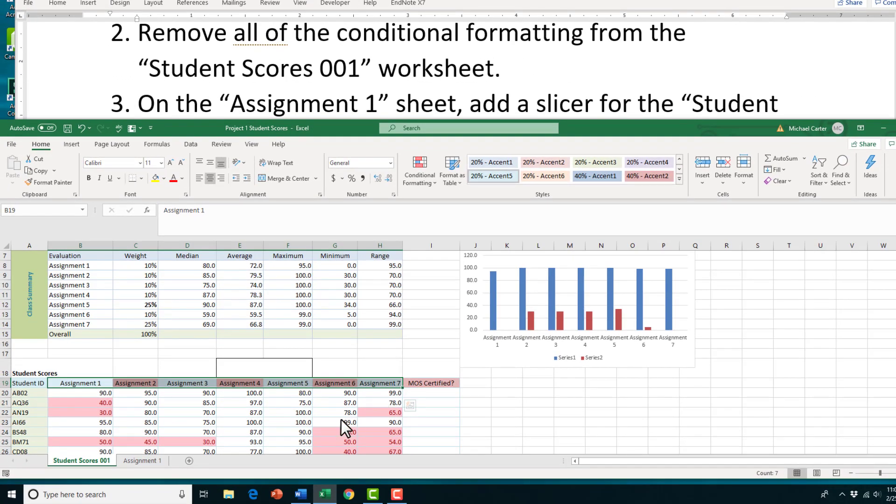
pyautogui.scroll(-2, 341, 420)
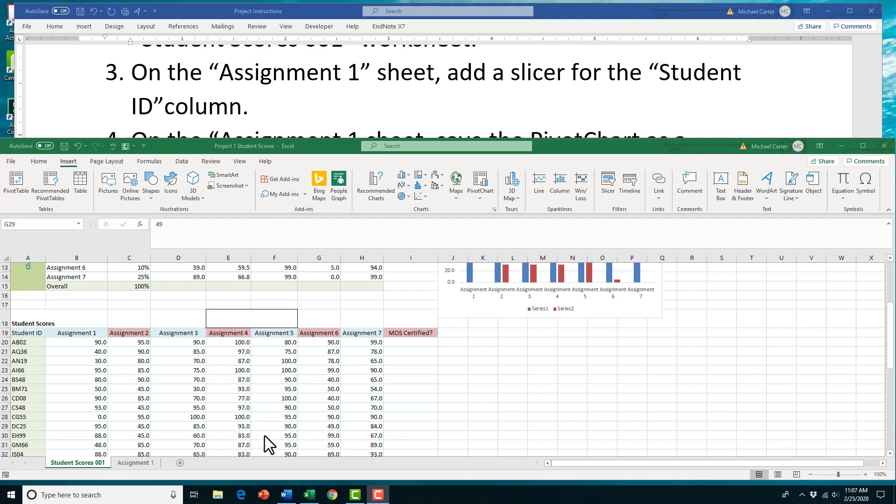
# On Assignment 1, insert a Student ID slicer and drag it left beside the PivotChart
pyautogui.click(124, 464)
pyautogui.click(123, 464)
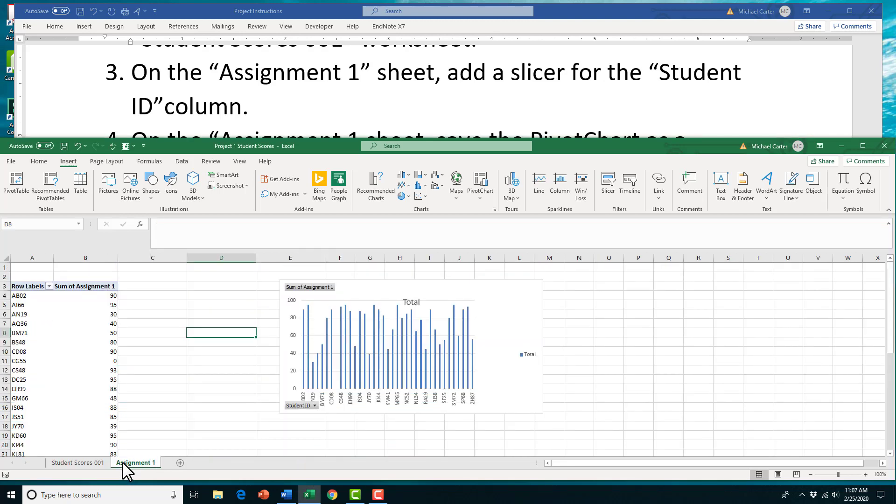
pyautogui.click(49, 323)
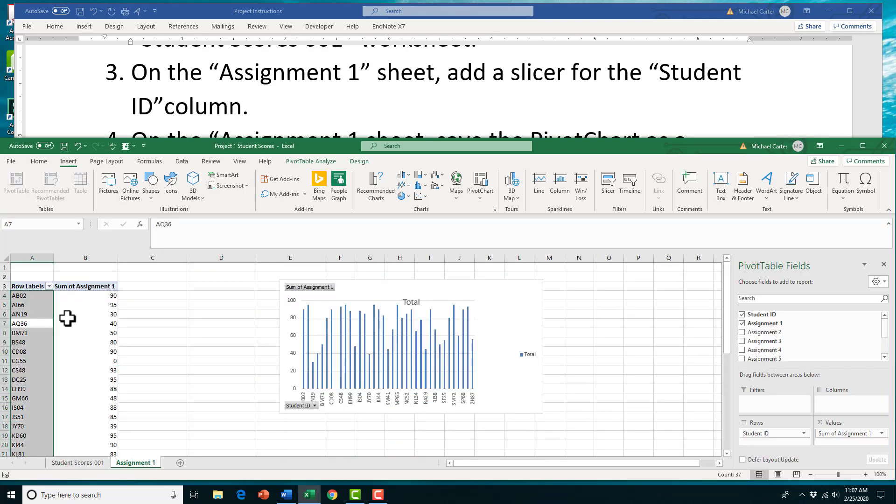
pyautogui.click(67, 318)
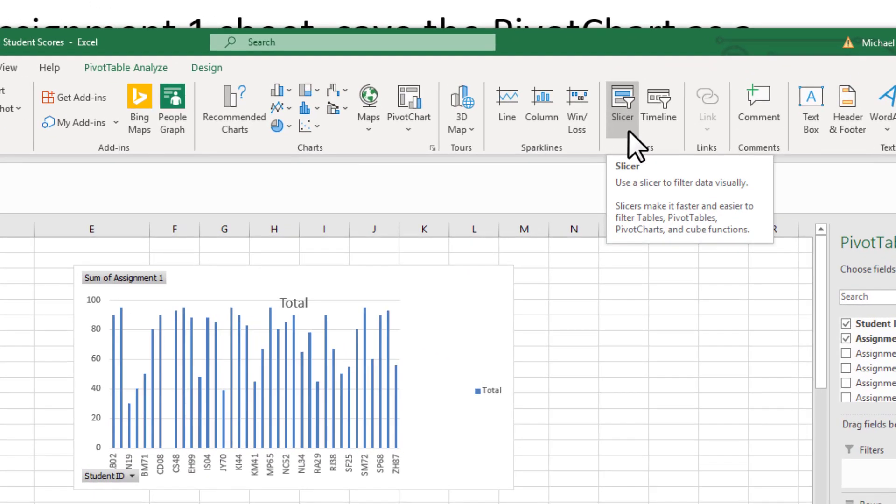
pyautogui.click(635, 145)
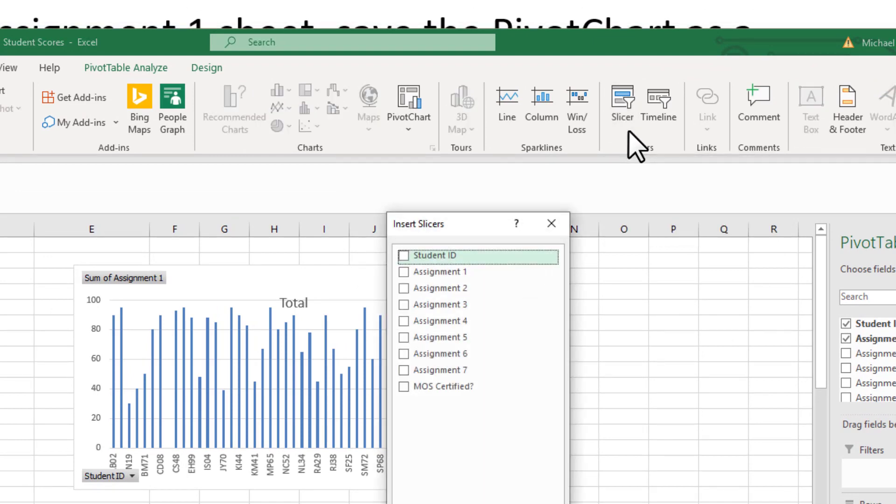
pyautogui.click(402, 257)
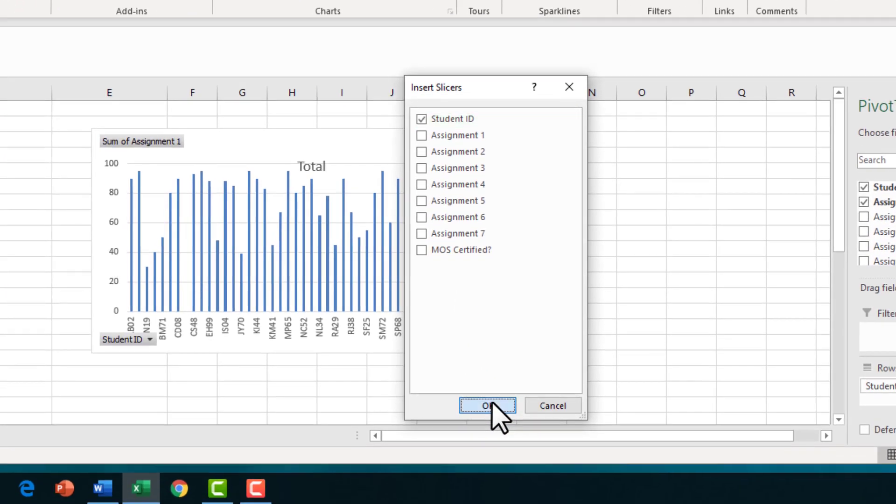
pyautogui.click(488, 407)
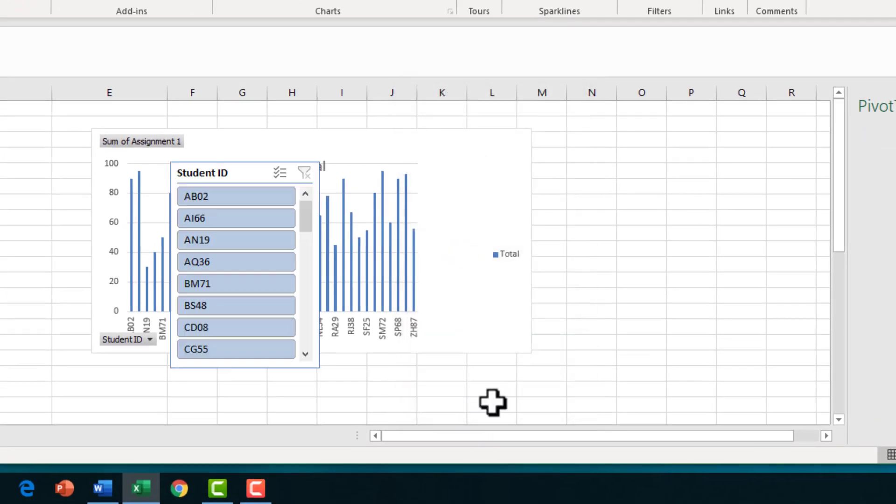
pyautogui.moveTo(243, 180); pyautogui.dragTo(0, 154)
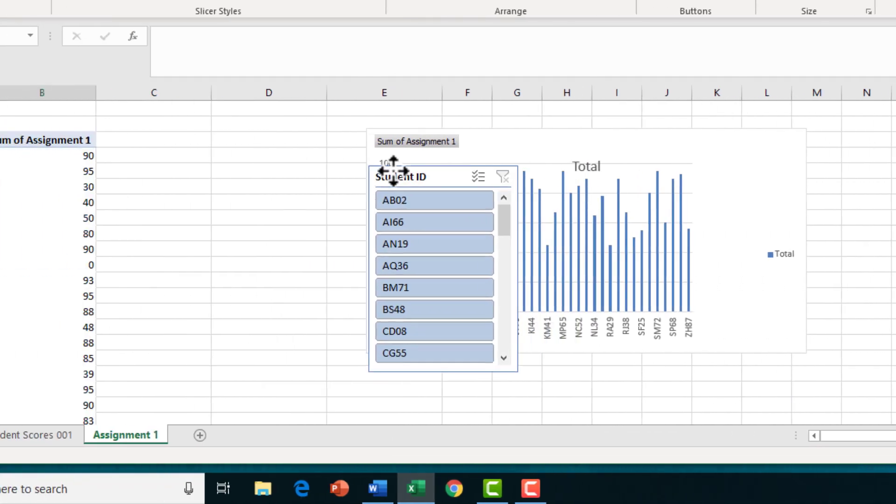
pyautogui.moveTo(310, 154)
pyautogui.mouseDown()
pyautogui.moveTo(275, 145)
pyautogui.moveTo(304, 145)
pyautogui.mouseUp()
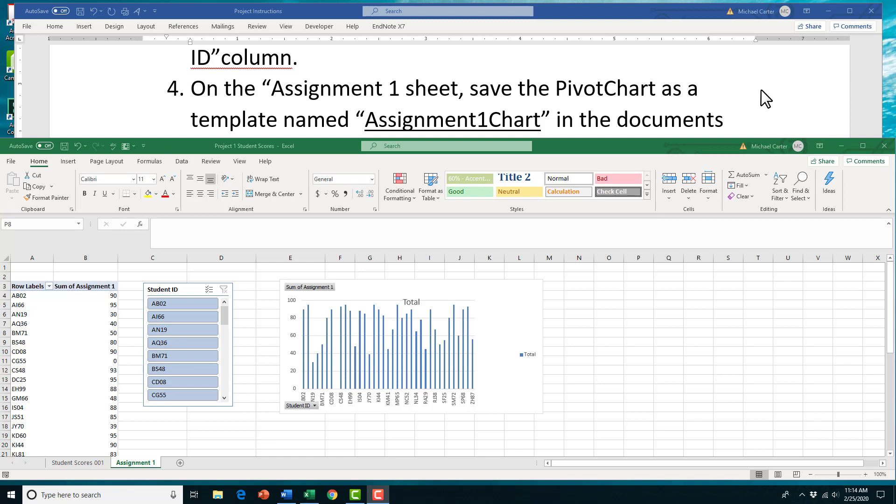
# Save the Assignment 1 PivotChart as chart template 'Assignment1Chart' in the Documents folder
pyautogui.click(491, 304)
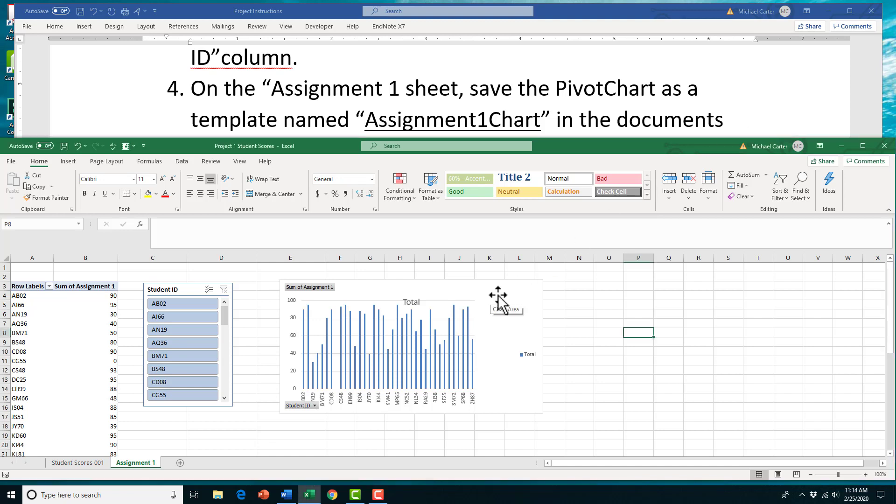
pyautogui.click(498, 299)
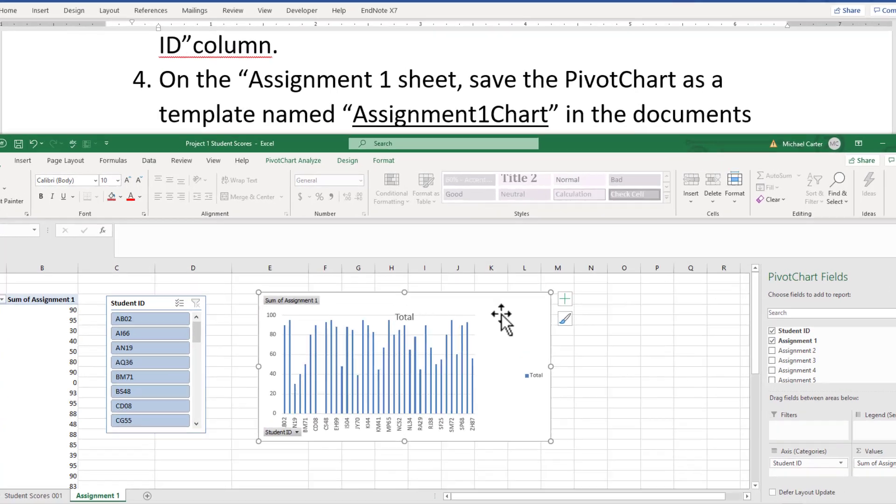
pyautogui.rightClick(498, 300)
pyautogui.rightClick(498, 300)
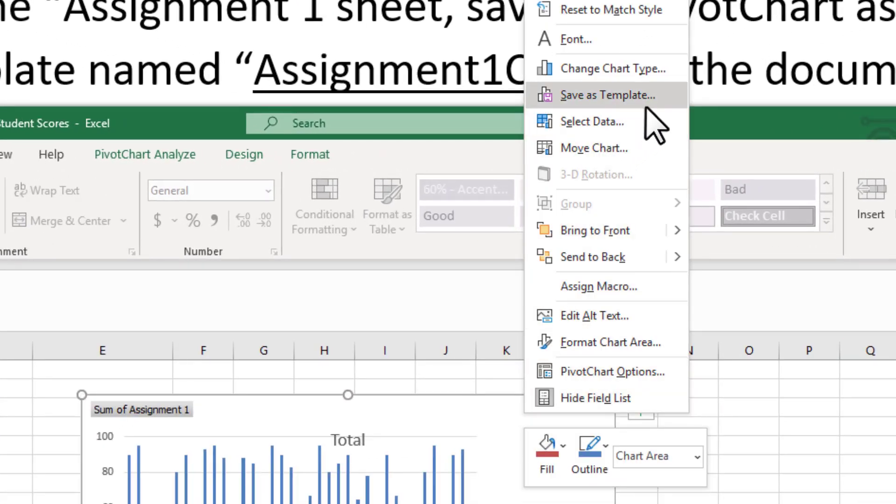
pyautogui.click(662, 99)
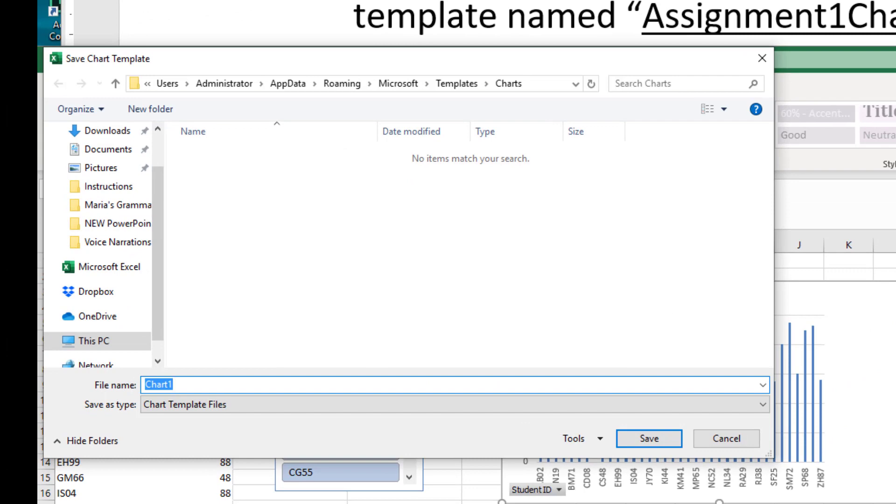
pyautogui.click(95, 150)
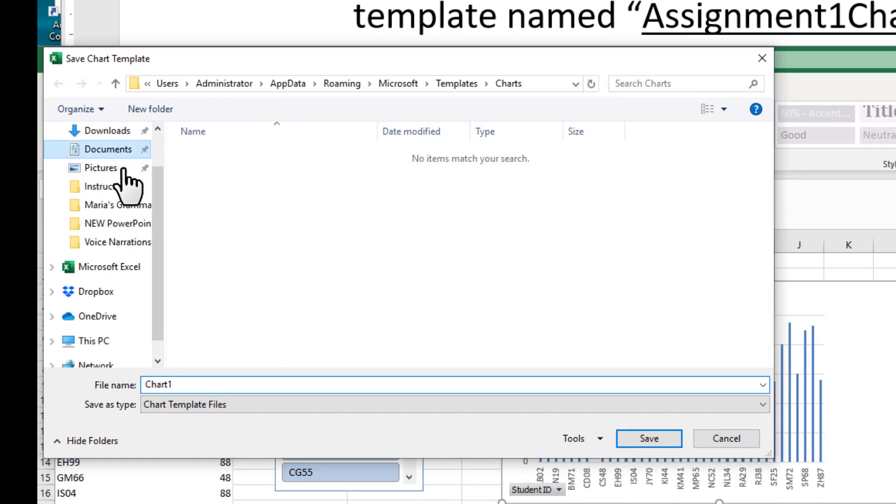
pyautogui.click(220, 383)
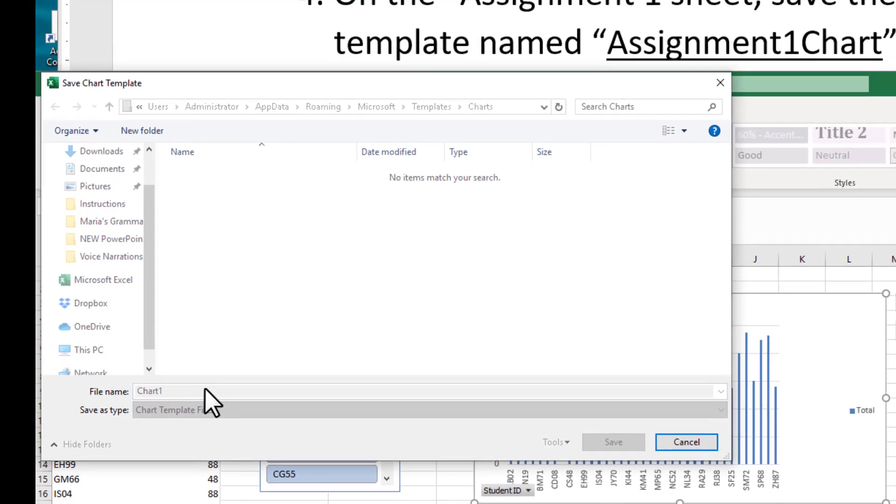
pyautogui.write('Assi')
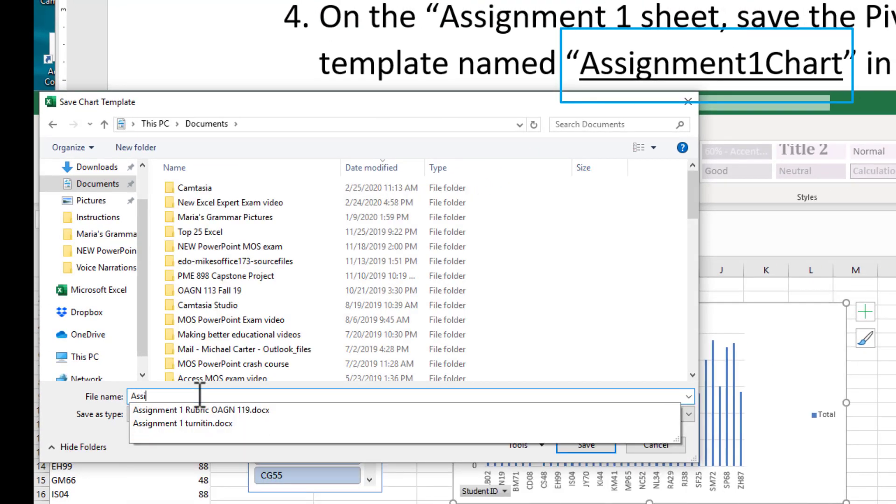
pyautogui.write('gn')
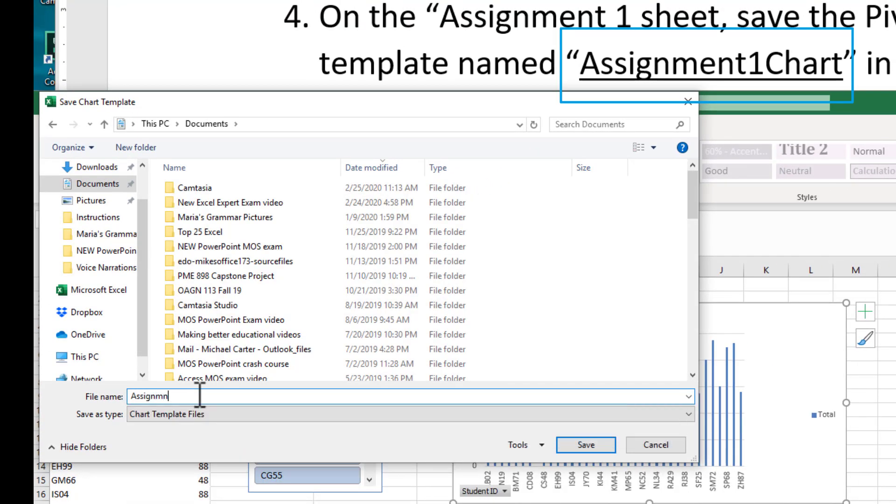
pyautogui.write('ment1')
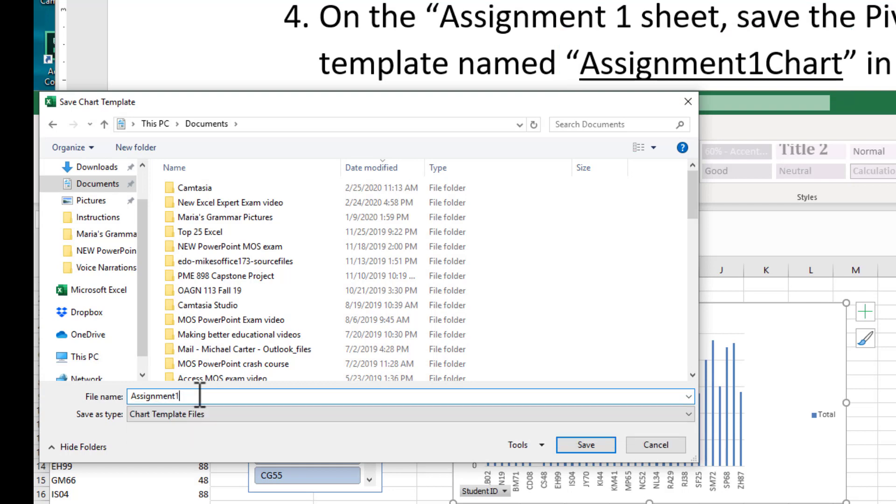
pyautogui.write('Chart')
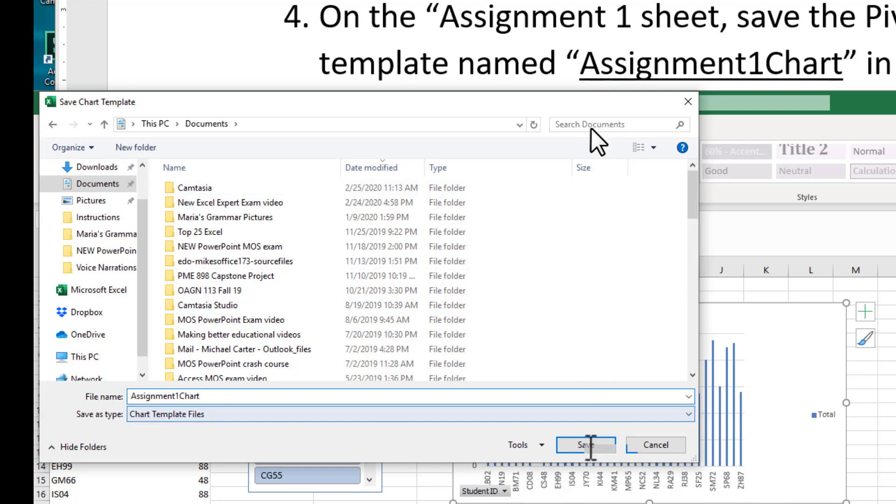
pyautogui.click(587, 446)
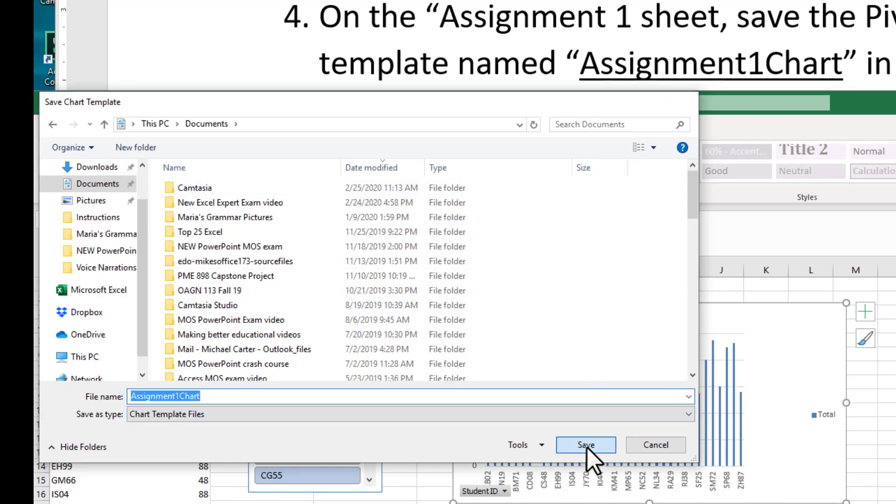
pyautogui.press('Escape')
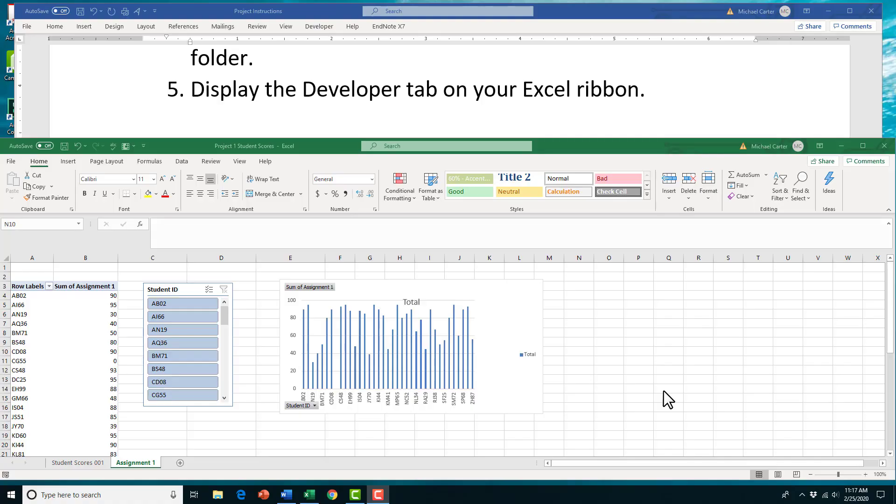
# Check Developer under Customize Ribbon in Excel Options so the tab appears
pyautogui.click(10, 163)
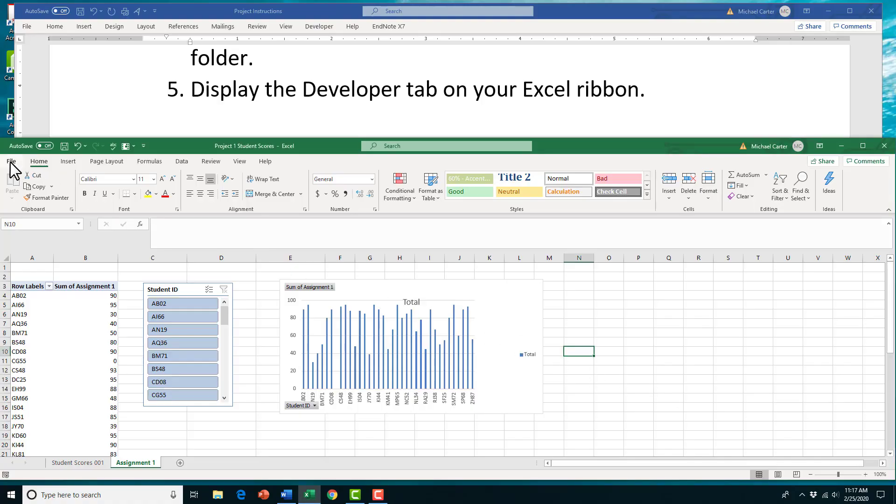
pyautogui.click(11, 162)
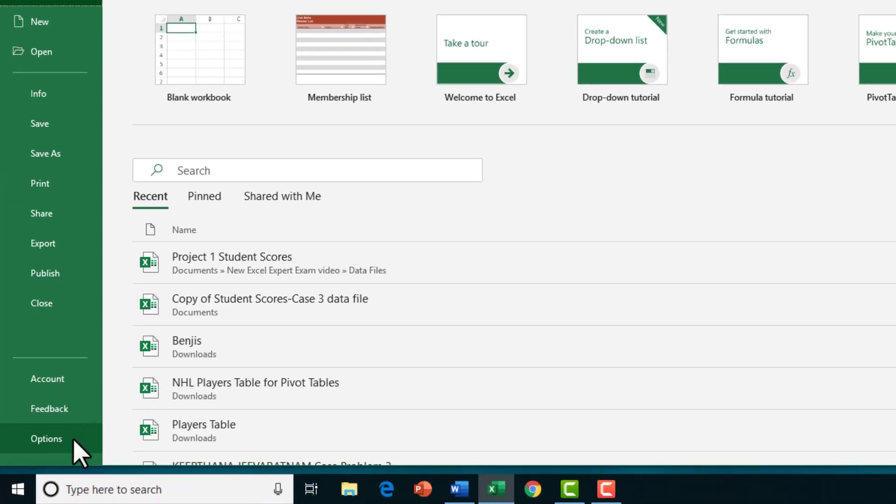
pyautogui.click(73, 440)
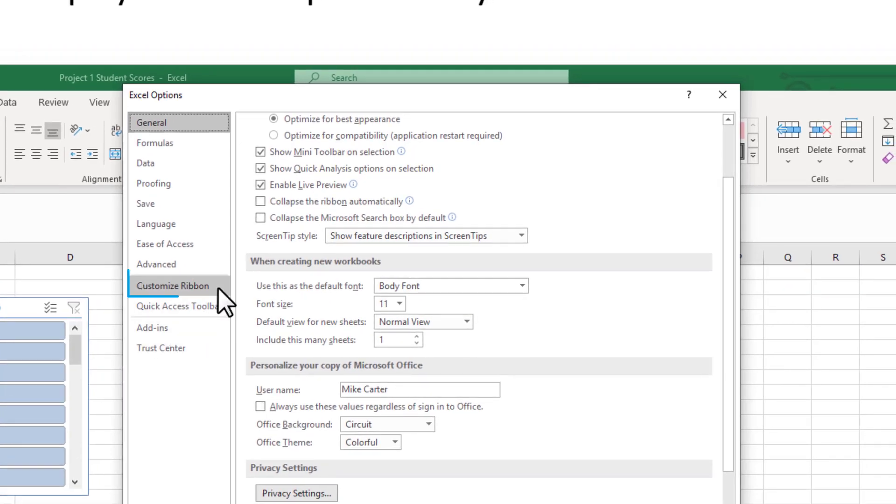
pyautogui.click(219, 290)
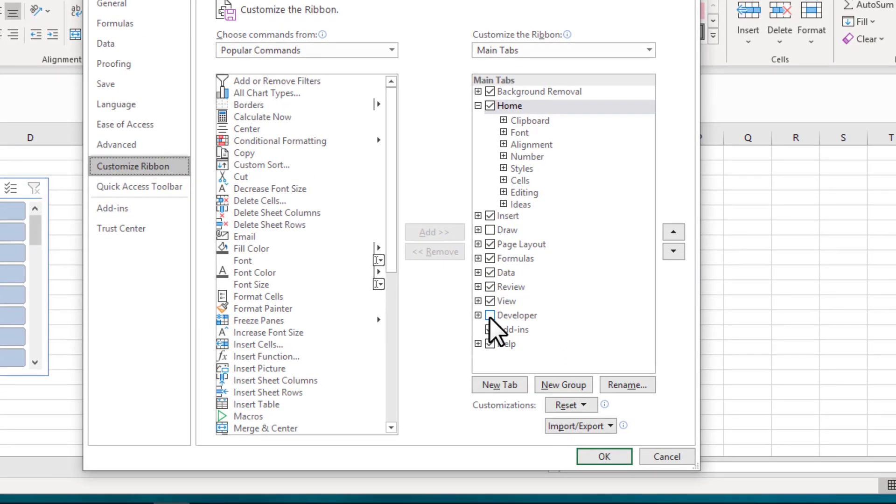
pyautogui.click(490, 315)
pyautogui.click(590, 456)
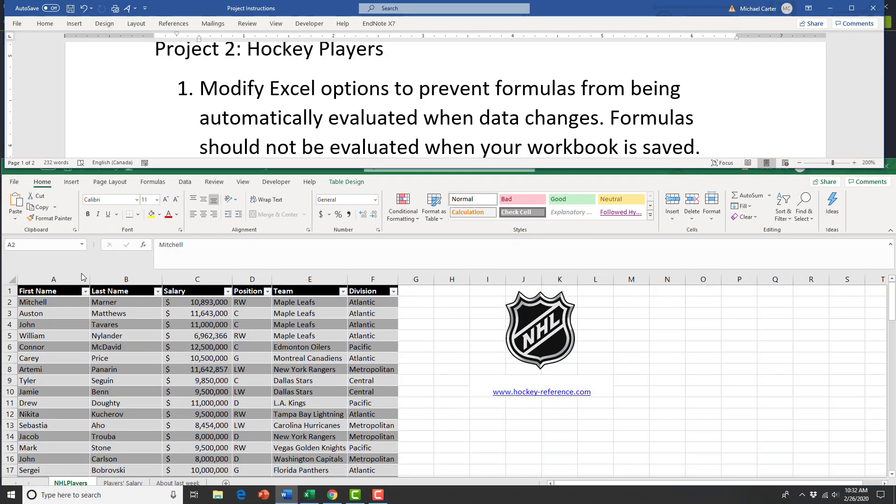
# Set calculation to Manual and turn off 'Recalculate workbook before saving' in Formulas options
pyautogui.click(16, 183)
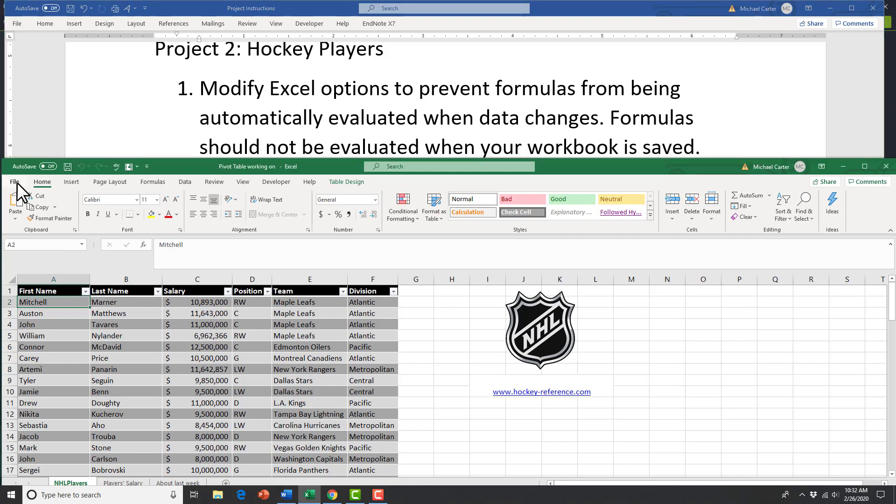
pyautogui.click(15, 183)
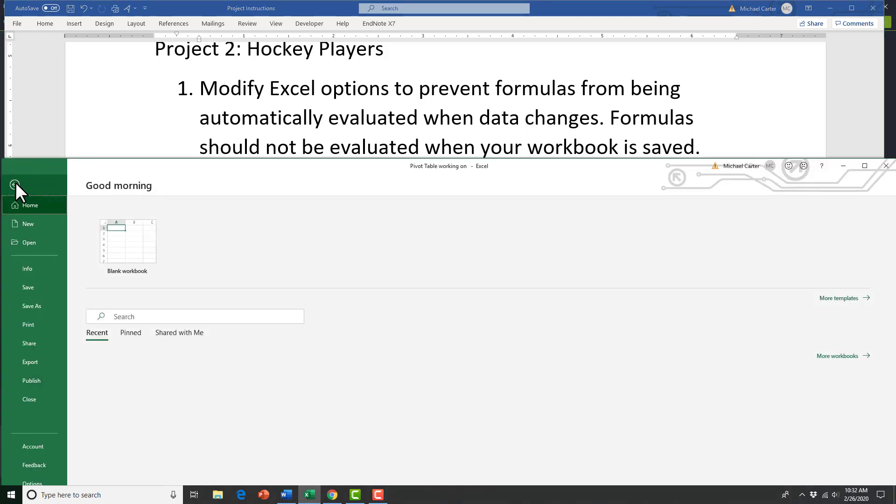
pyautogui.click(43, 477)
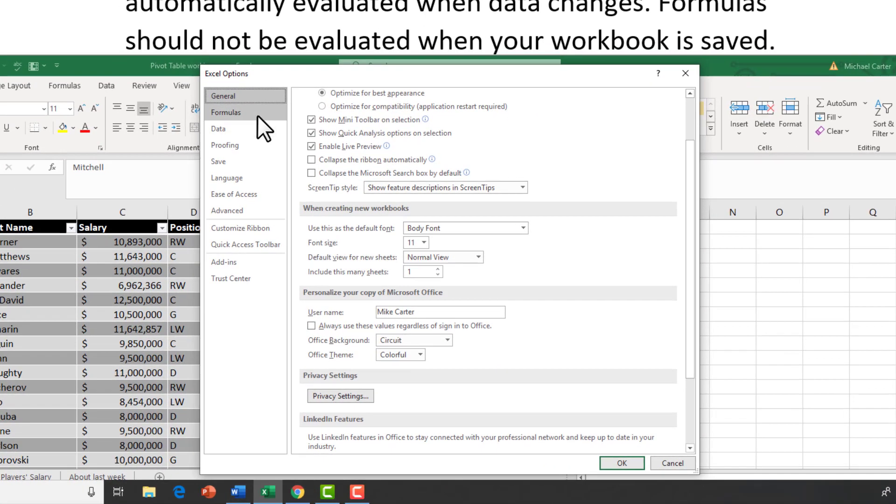
pyautogui.click(256, 116)
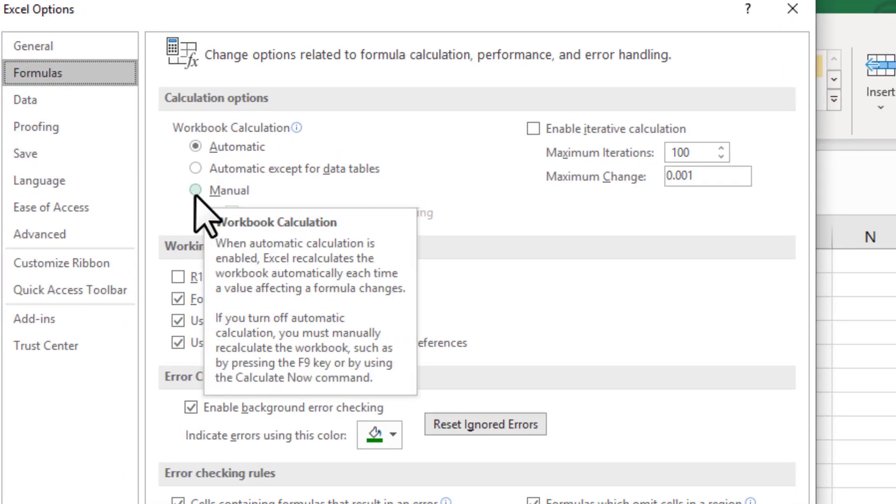
pyautogui.click(195, 190)
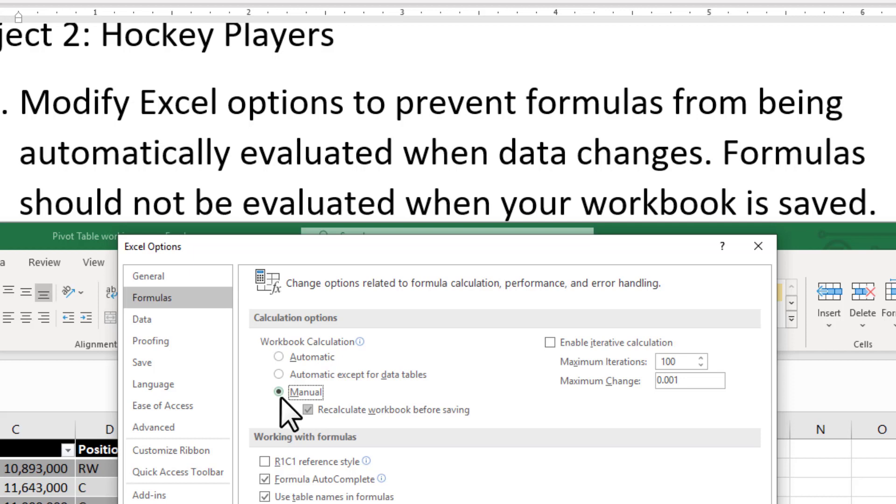
pyautogui.click(305, 410)
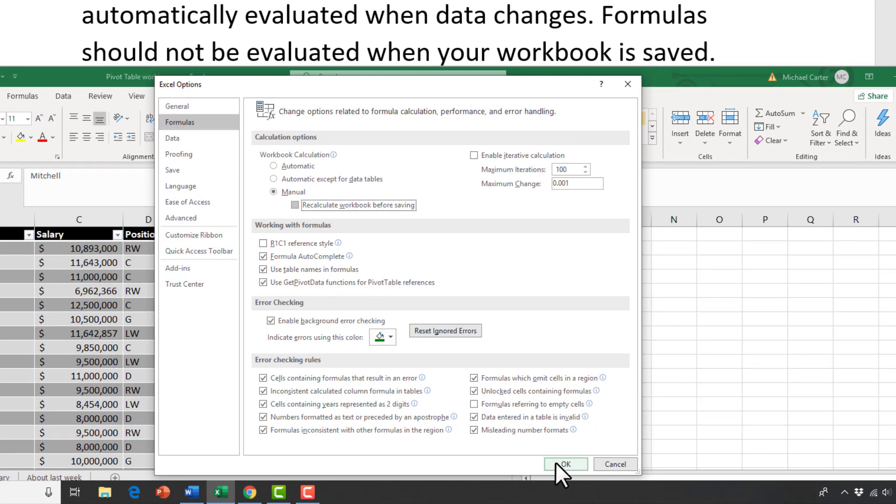
pyautogui.click(556, 463)
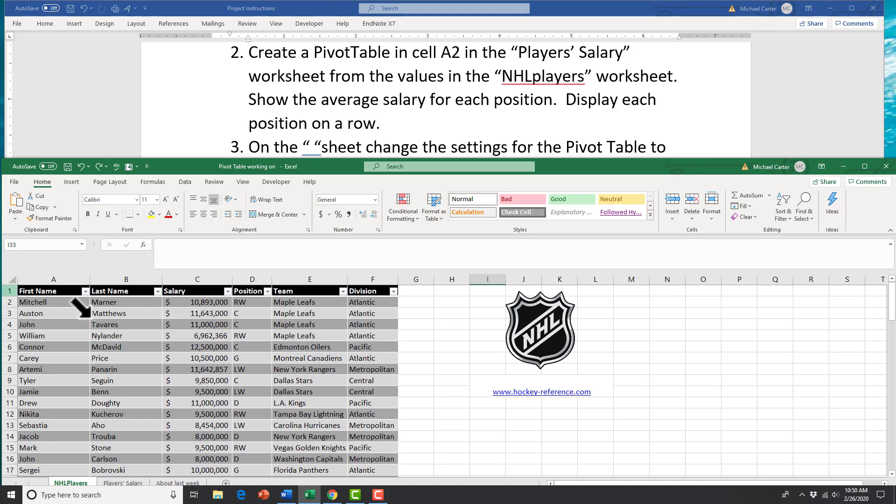
# Insert a PivotTable from Table1 on the existing Players' Salary sheet at cell A2
pyautogui.moveTo(41, 290); pyautogui.dragTo(362, 425)
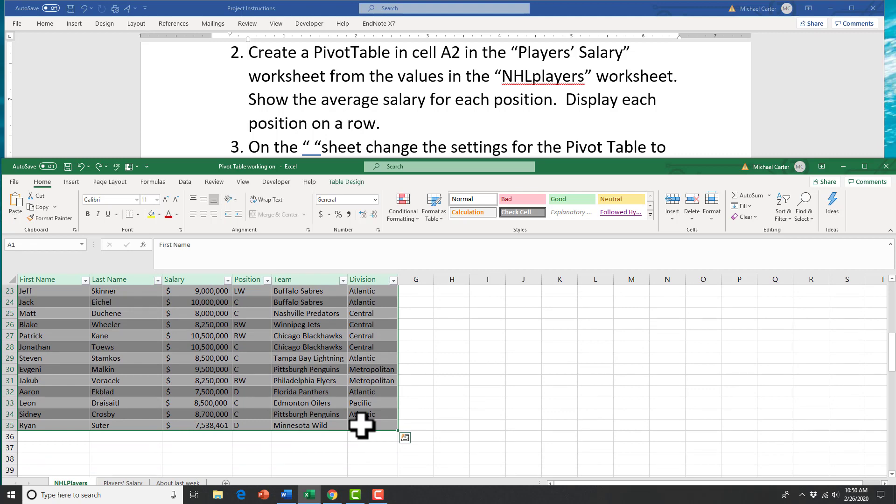
pyautogui.click(71, 183)
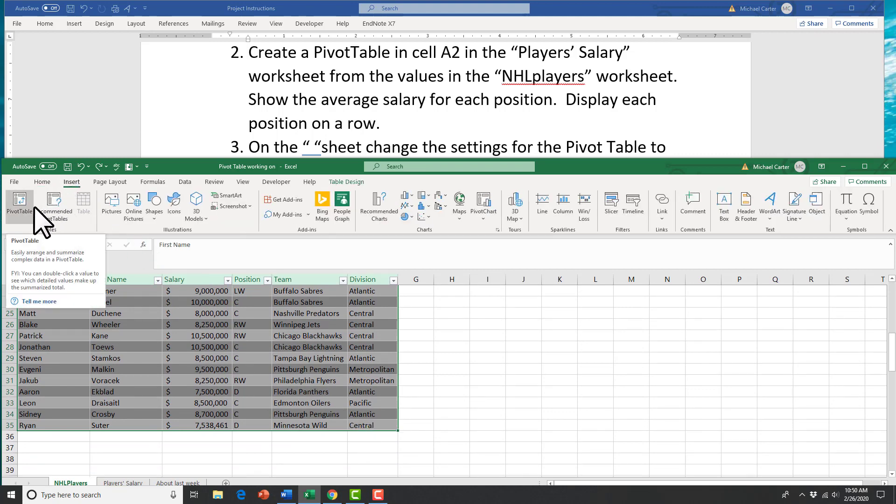
pyautogui.click(19, 215)
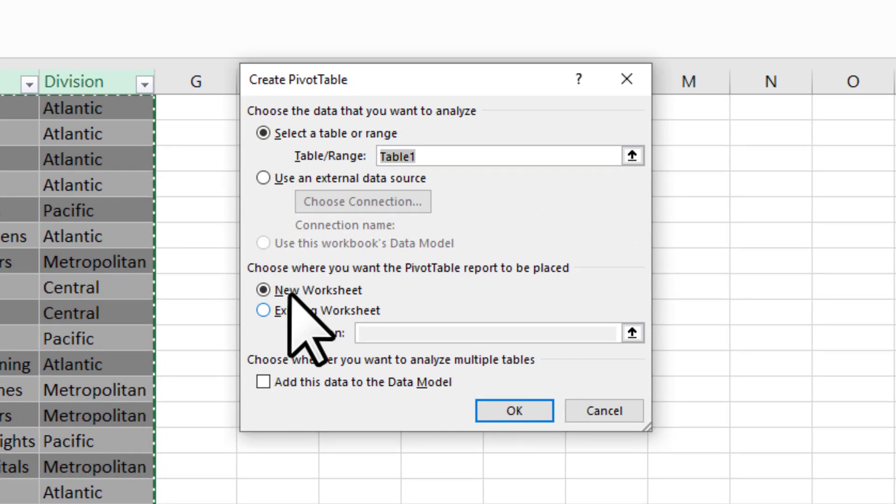
pyautogui.click(279, 312)
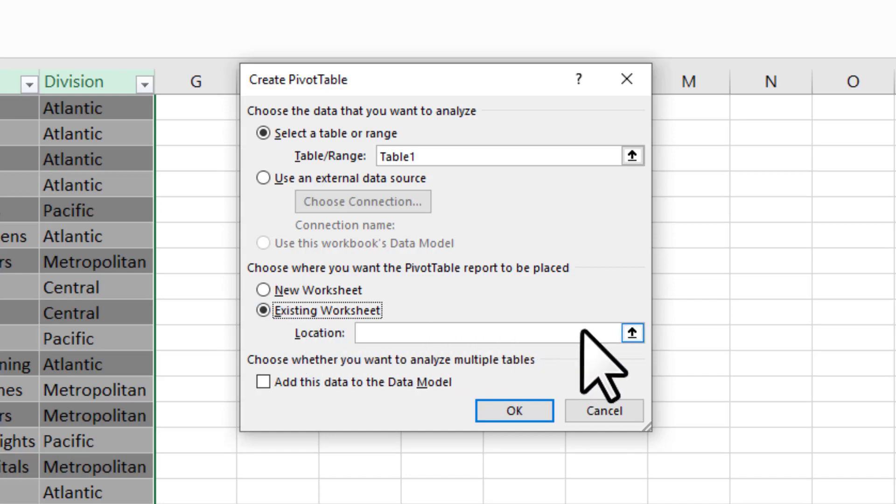
pyautogui.click(632, 332)
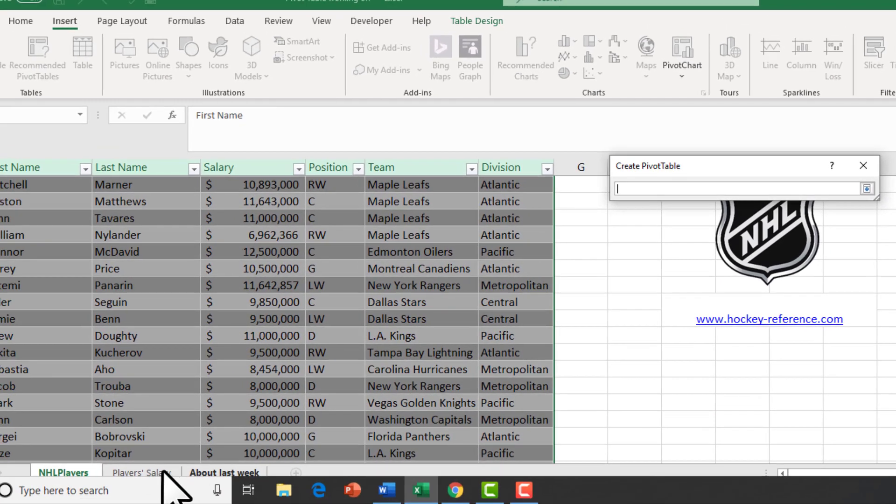
pyautogui.click(161, 472)
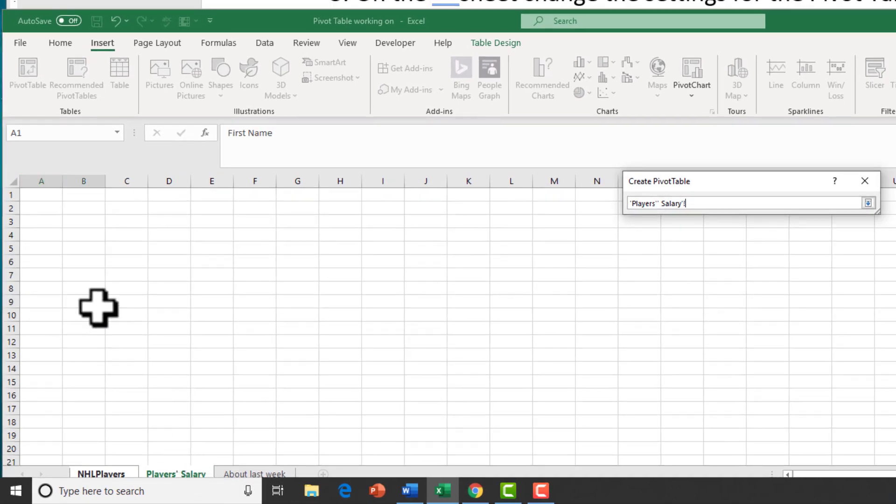
pyautogui.click(40, 208)
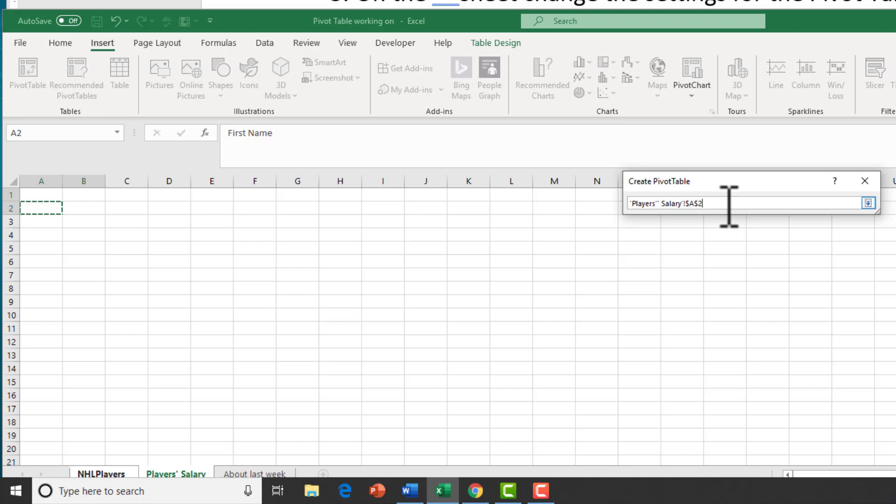
pyautogui.click(868, 203)
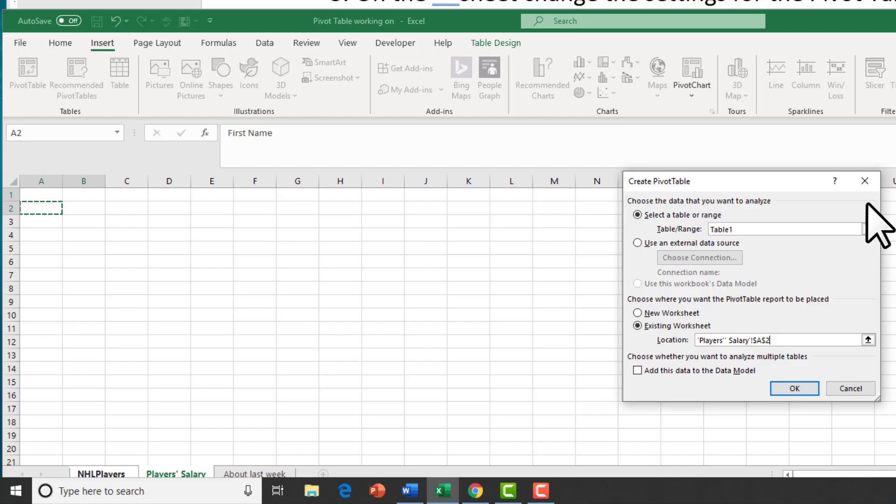
pyautogui.click(792, 386)
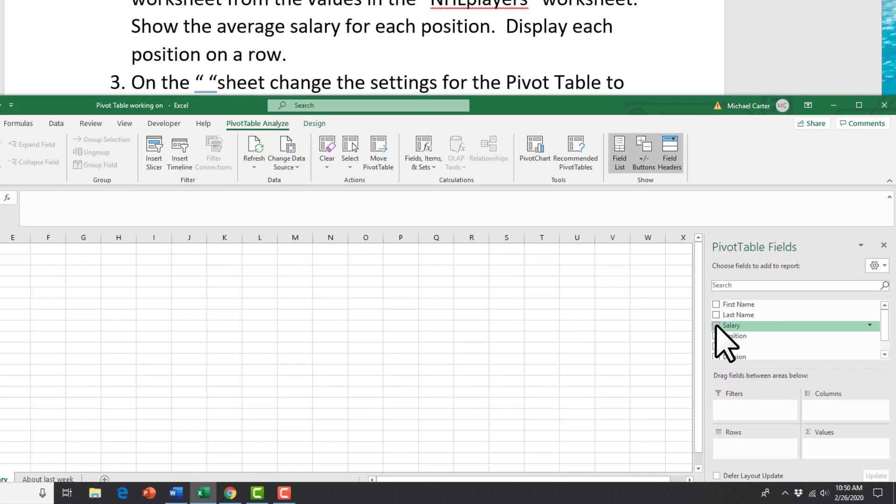
# Add Salary to Values summarized as Average, then add Position as the row field
pyautogui.click(716, 326)
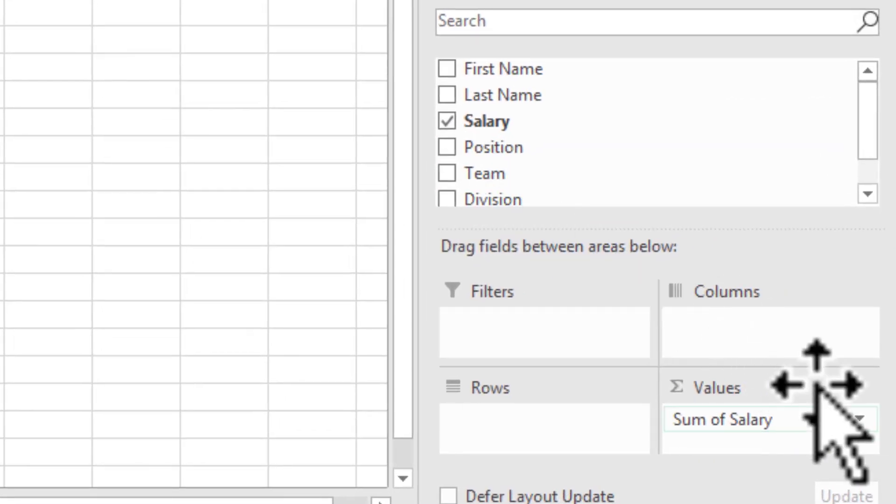
pyautogui.click(861, 418)
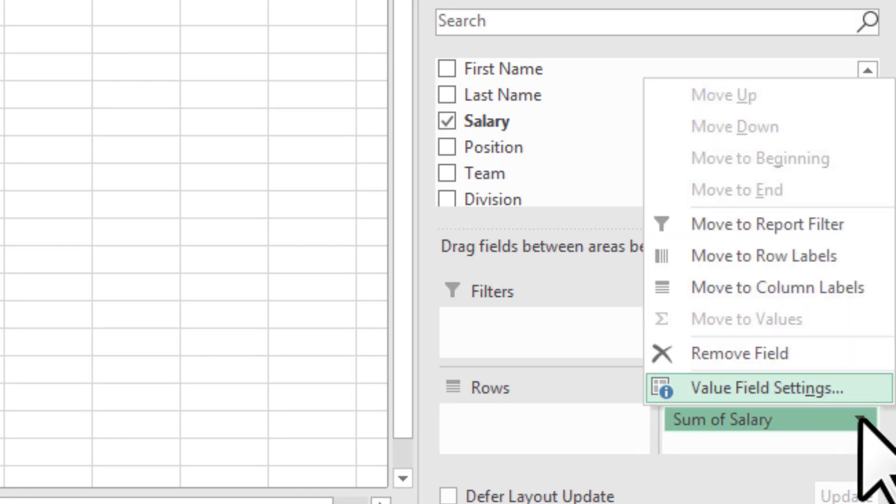
pyautogui.click(843, 387)
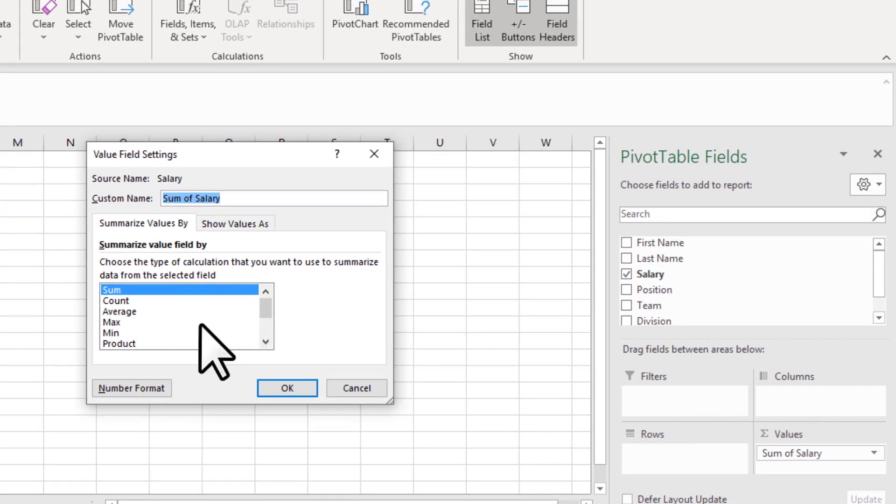
pyautogui.click(63, 297)
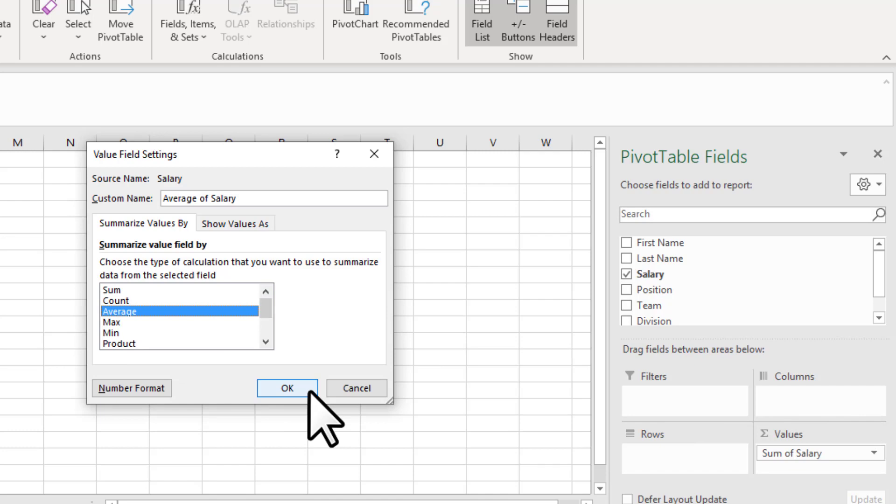
pyautogui.click(288, 388)
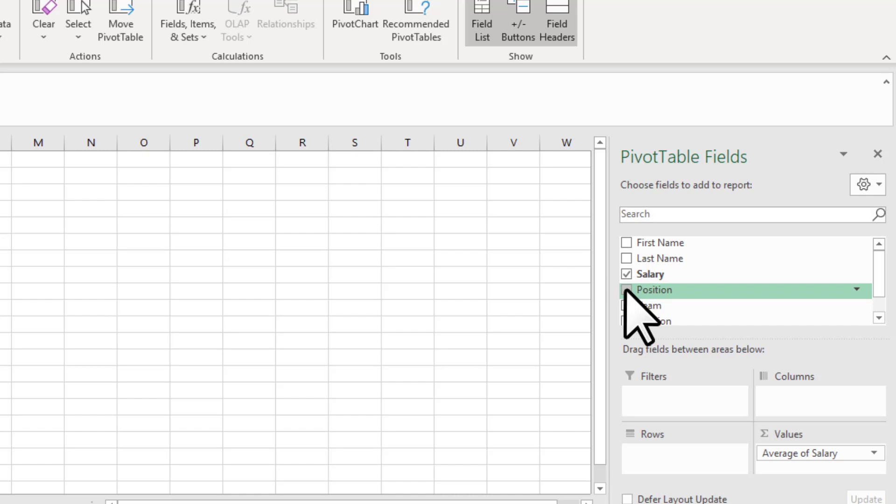
pyautogui.click(626, 290)
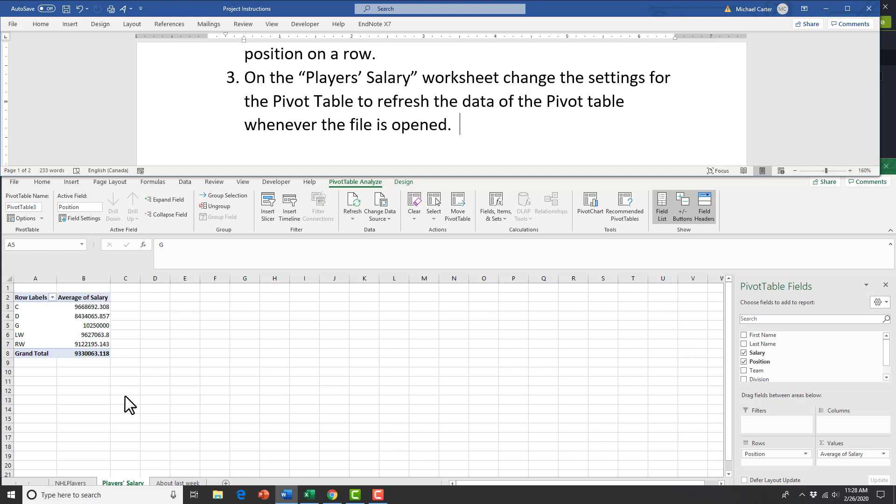
# Turn on 'Refresh data when opening the file' on the PivotTable Options Data tab
pyautogui.click(63, 321)
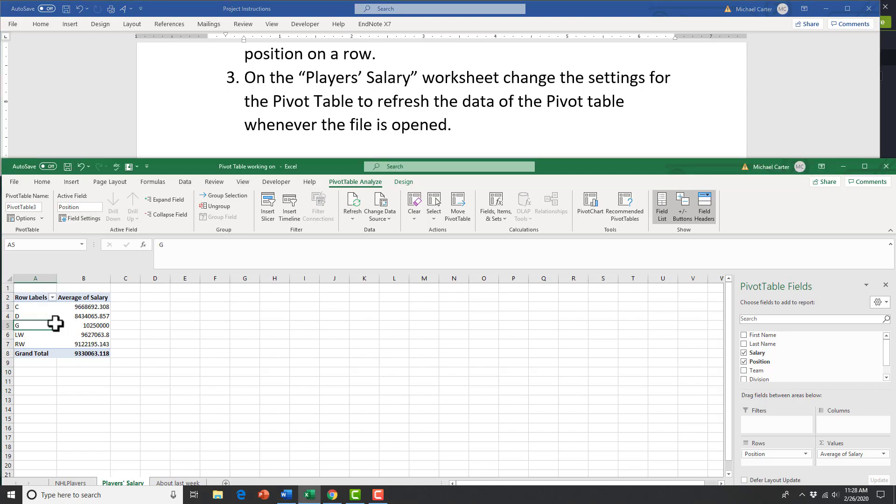
pyautogui.rightClick(45, 327)
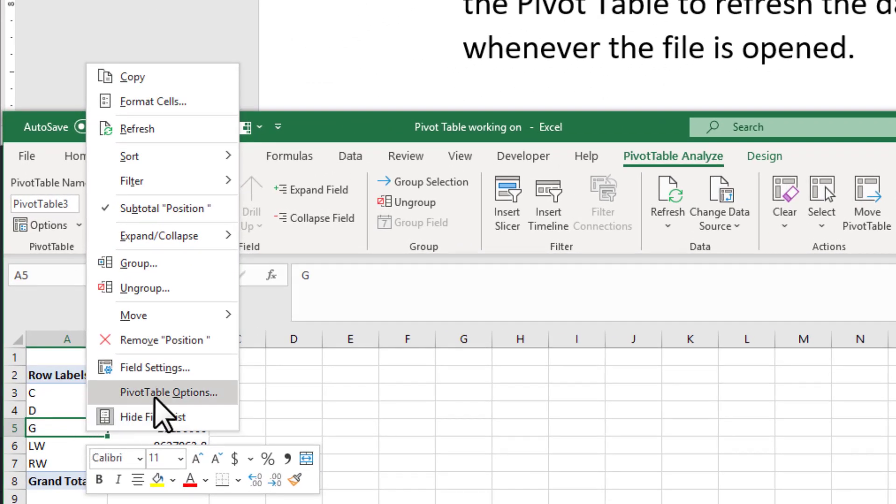
pyautogui.click(154, 398)
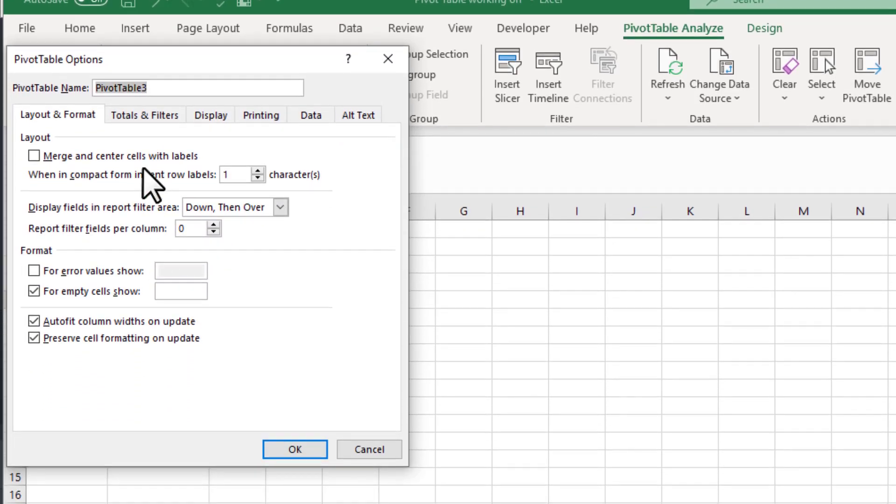
pyautogui.click(325, 117)
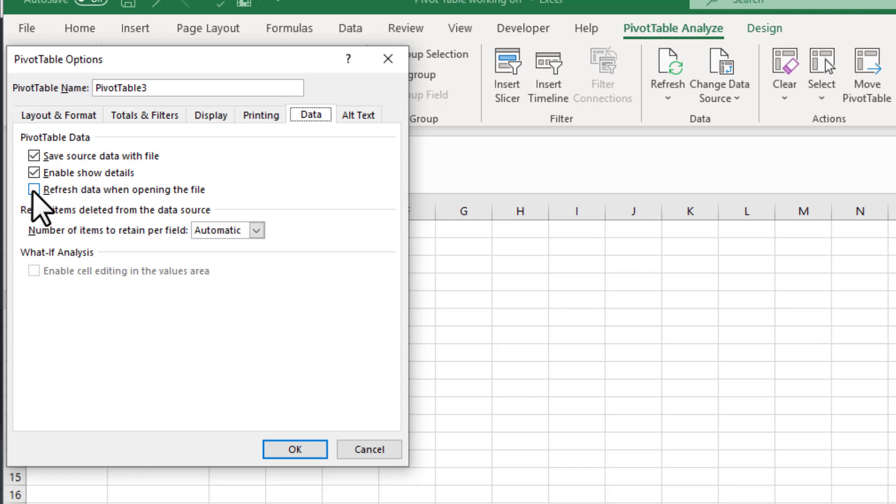
pyautogui.click(34, 190)
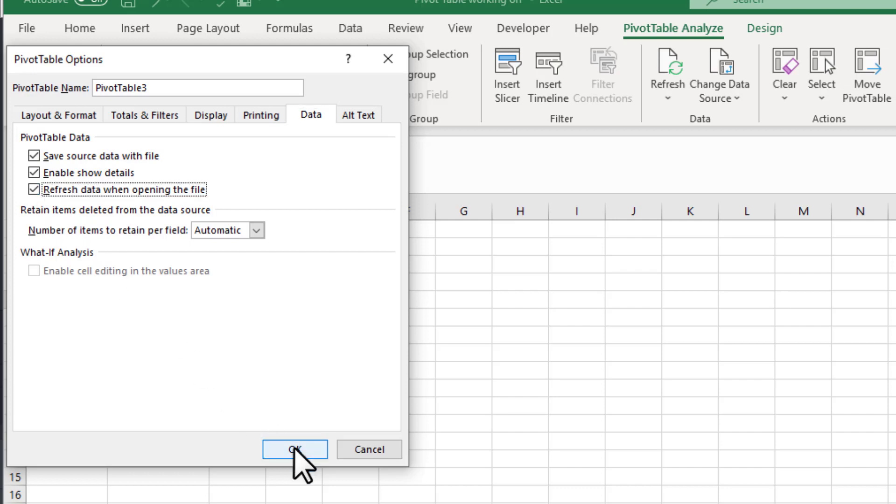
pyautogui.click(295, 449)
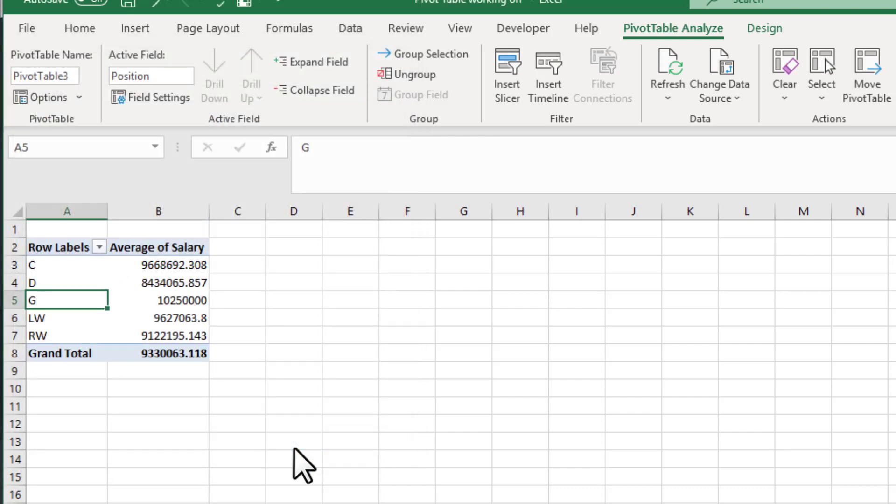
pyautogui.click(287, 496)
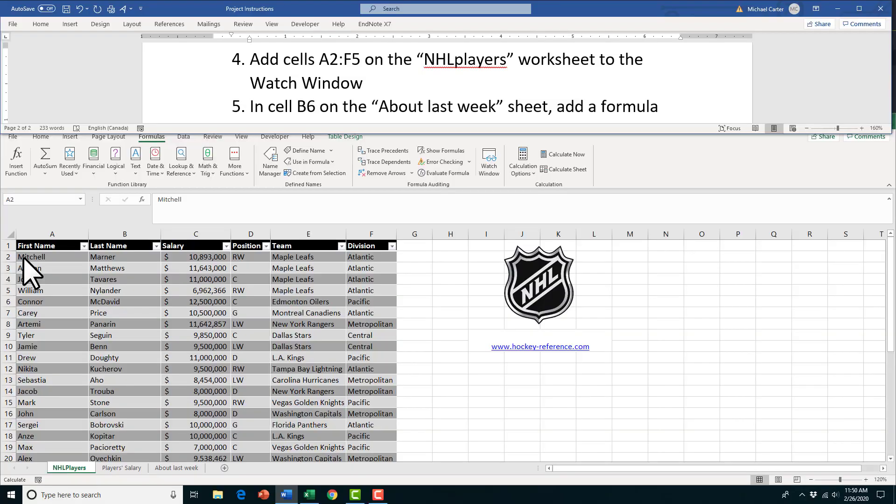
# Add cells A2:F5 of the NHLPlayers sheet to the Watch Window
pyautogui.click(24, 258)
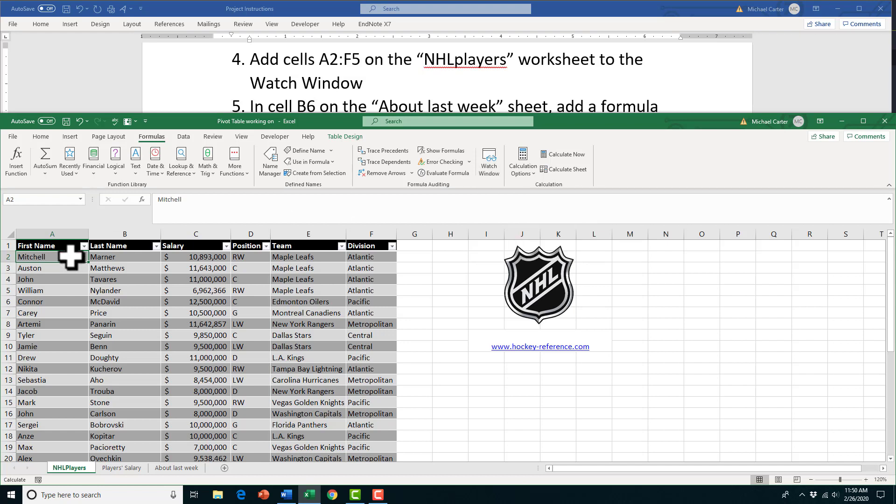
pyautogui.moveTo(72, 256); pyautogui.dragTo(351, 286)
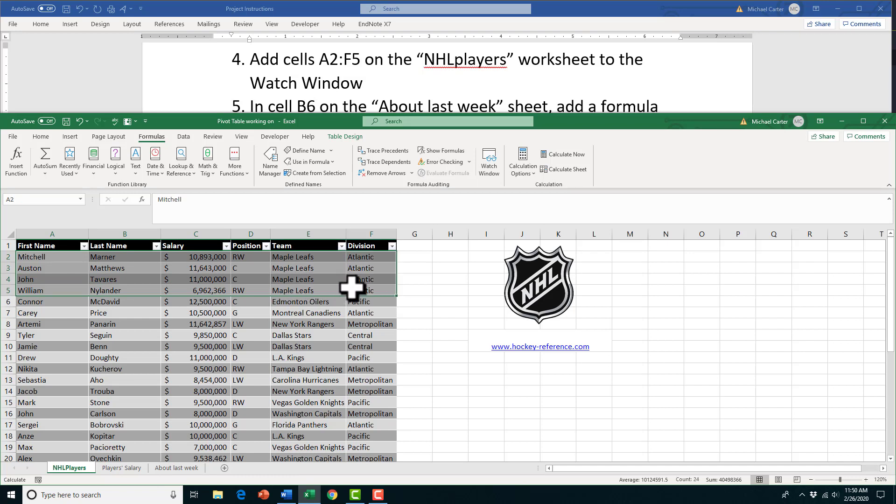
pyautogui.click(490, 171)
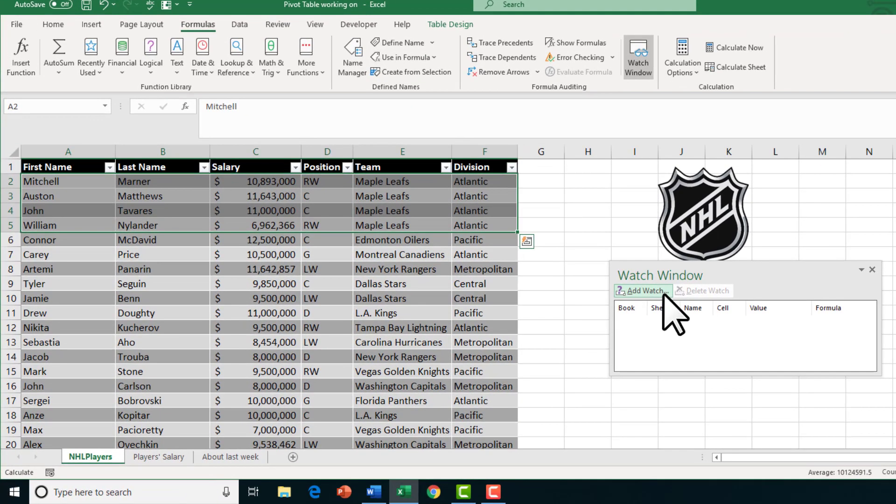
pyautogui.click(663, 294)
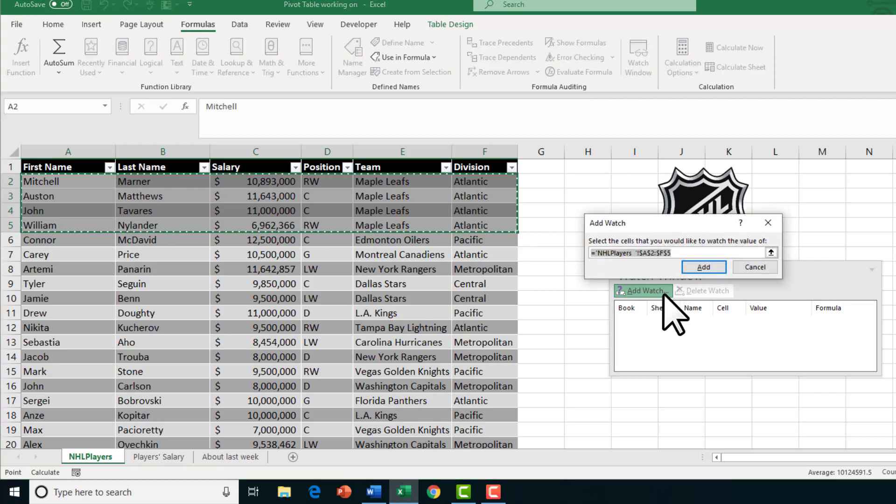
pyautogui.click(704, 268)
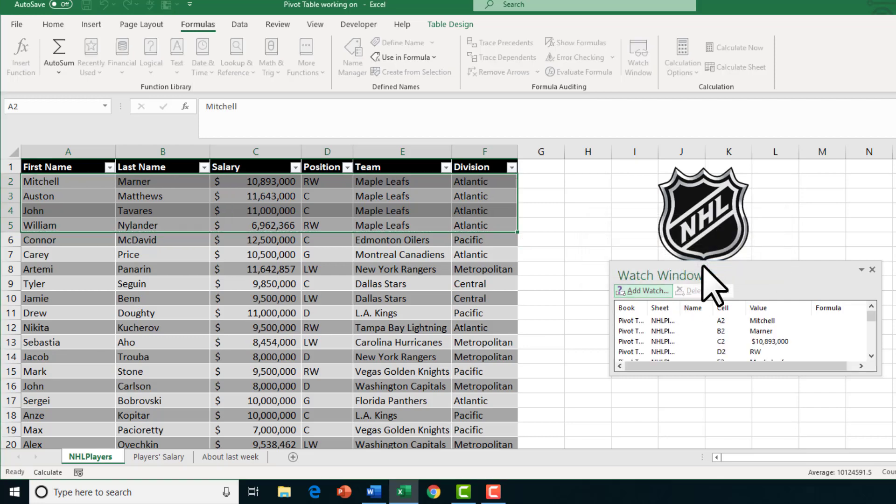
# Check the watched cells list and close the Watch Window
pyautogui.click(869, 344)
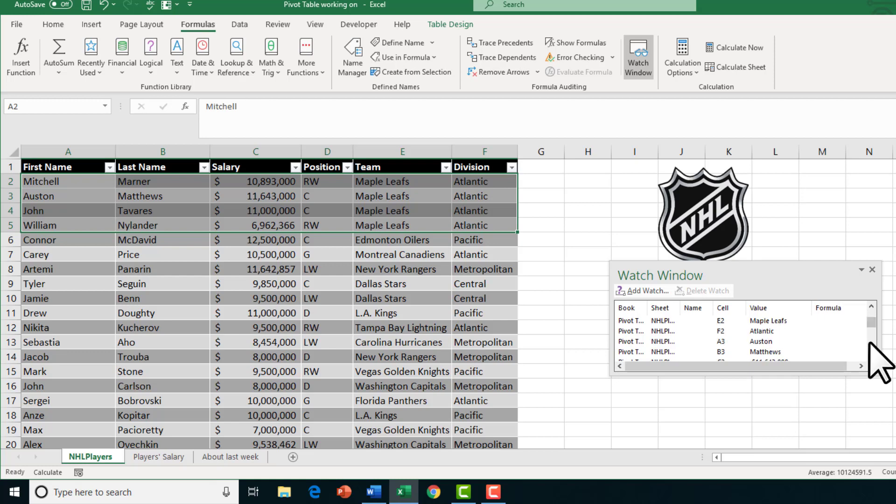
pyautogui.click(873, 270)
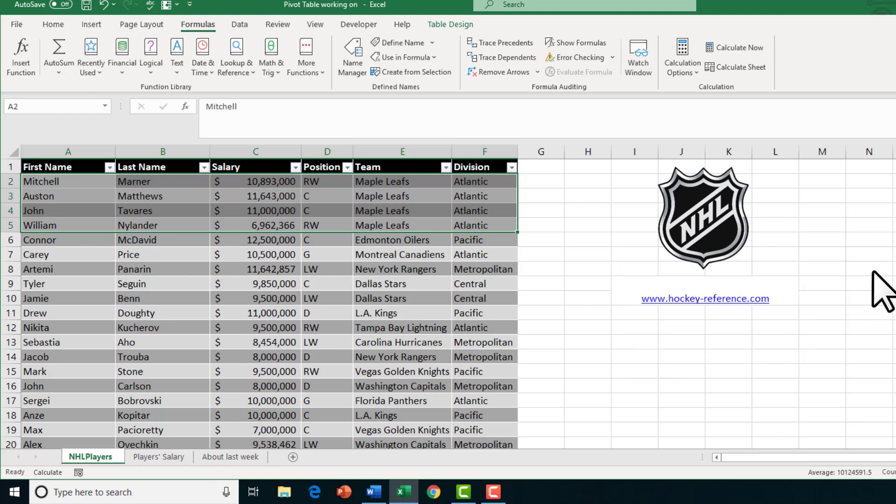
pyautogui.click(634, 71)
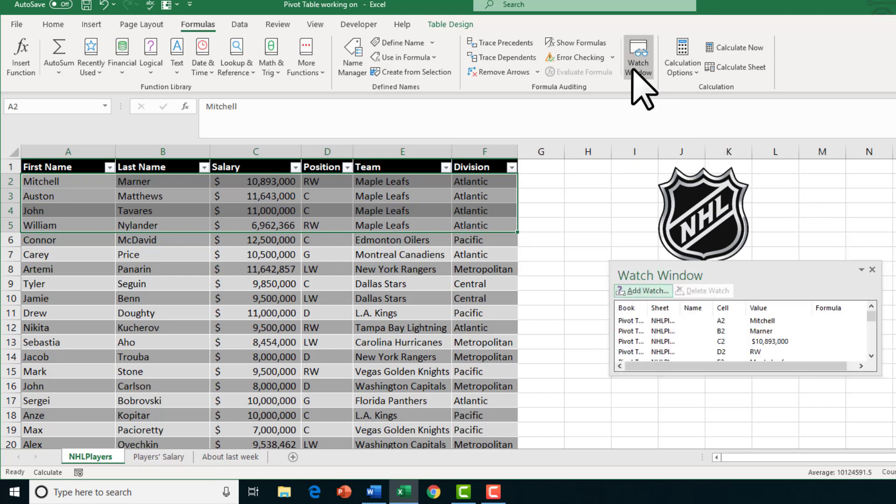
pyautogui.click(873, 270)
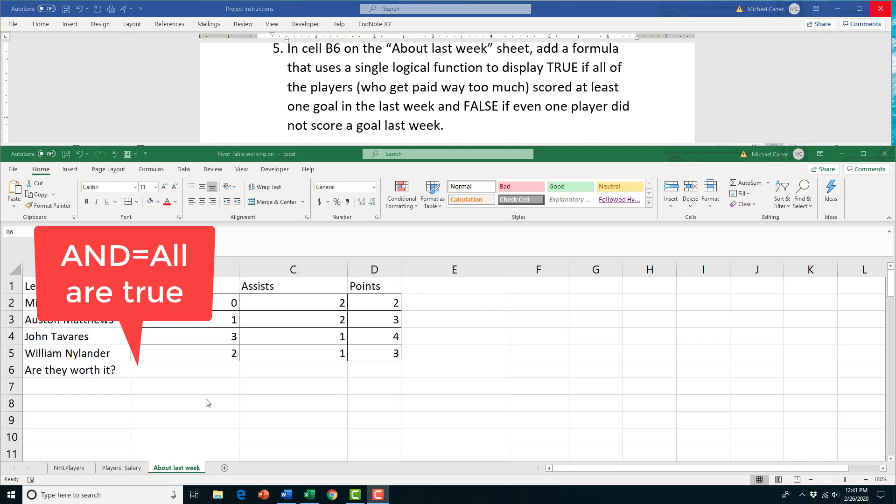
# Enter =AND(B2>0,B3>0,B4>0,B5>0) in B6 of the About last week sheet
pyautogui.click(191, 373)
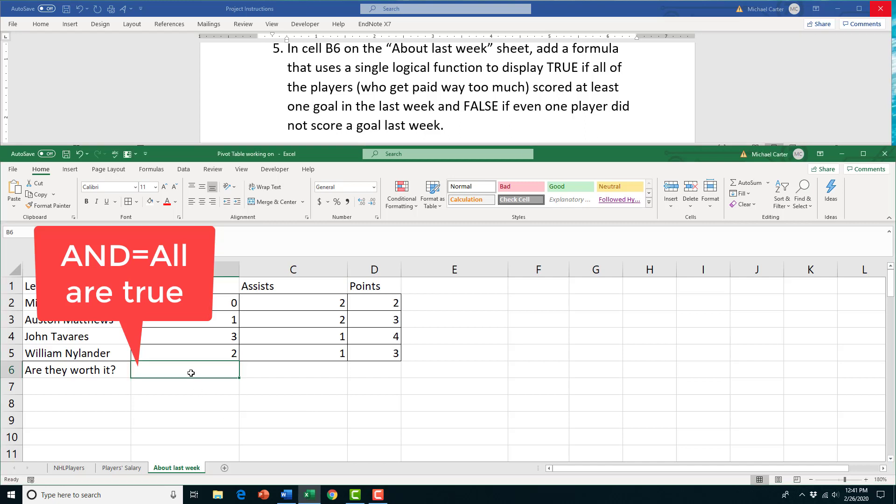
pyautogui.write('=and(')
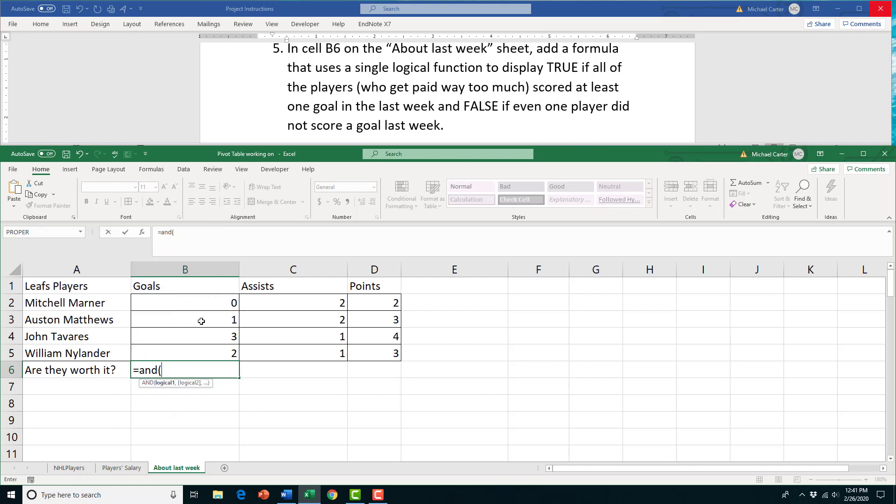
pyautogui.click(195, 305)
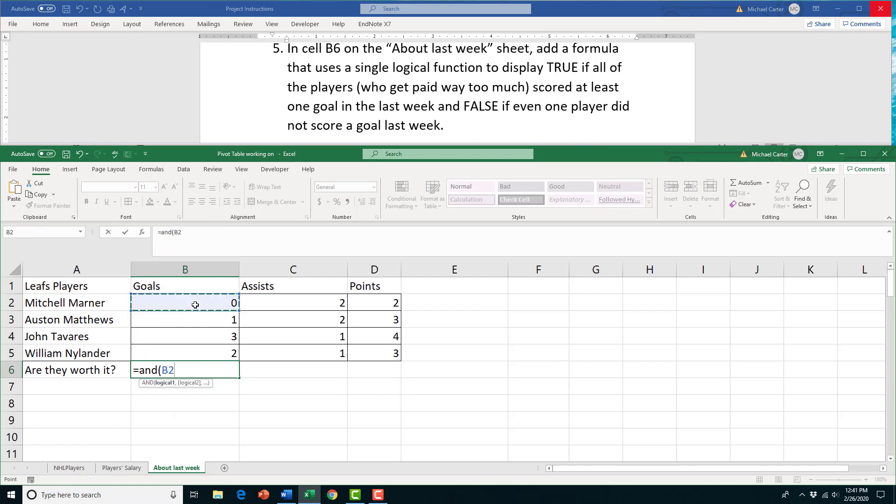
pyautogui.write('>0')
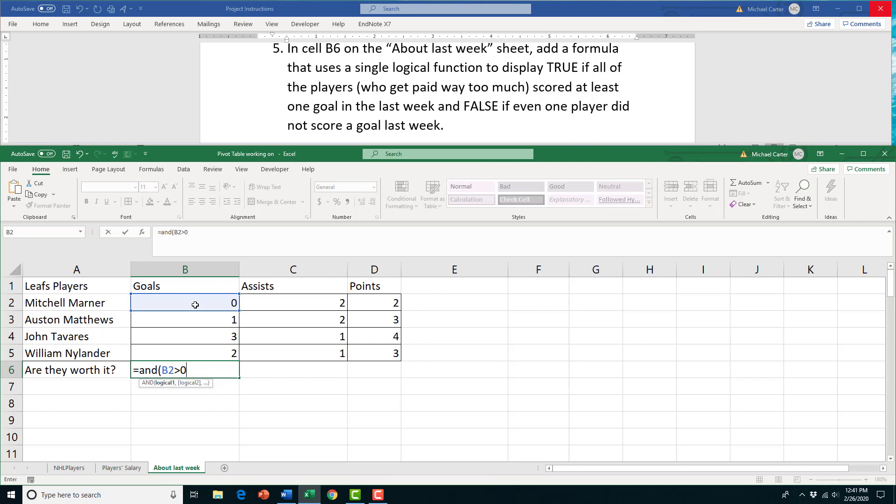
pyautogui.write(',')
pyautogui.click(196, 325)
pyautogui.write('>0,')
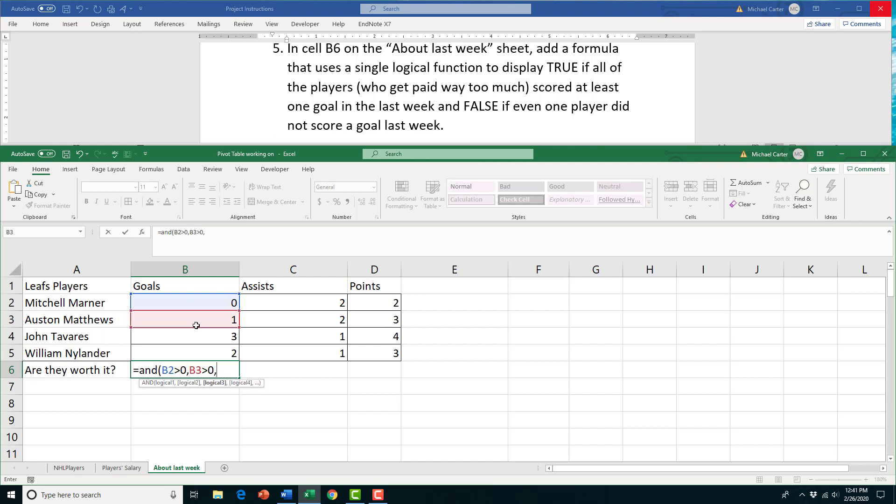
pyautogui.write('B')
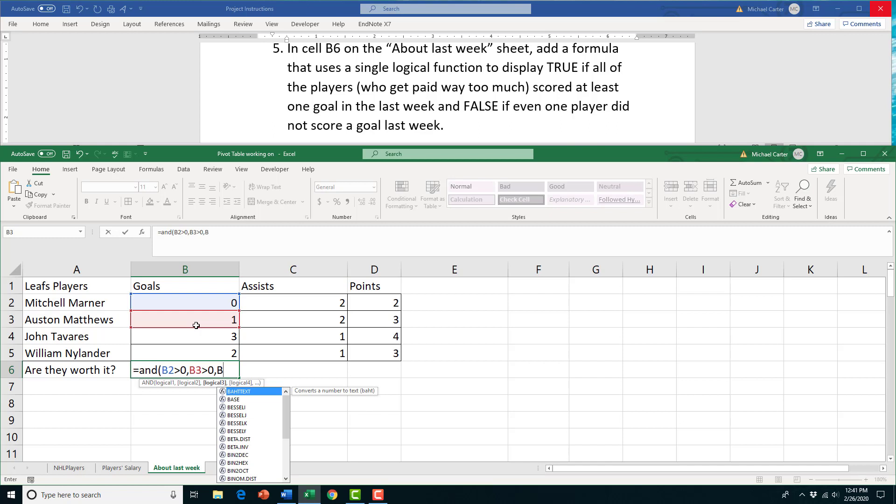
pyautogui.write('4>0,B5')
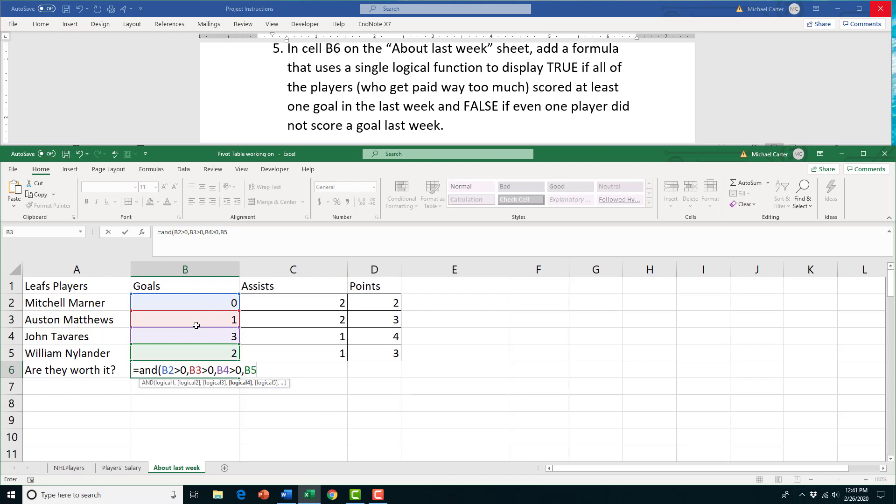
pyautogui.write('>0)')
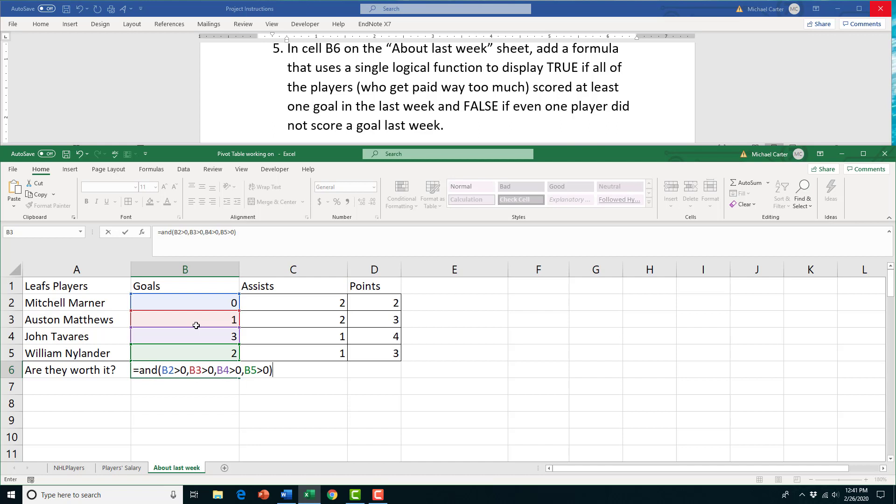
pyautogui.press('Return')
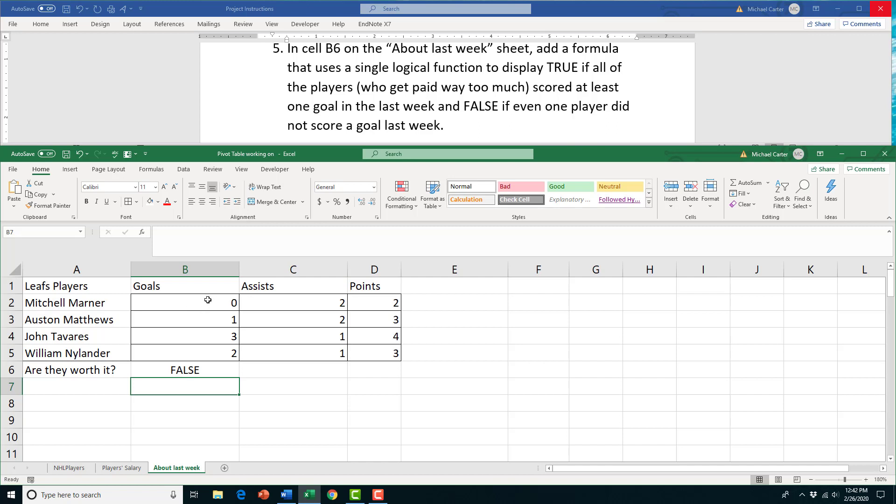
# Test B6 by changing the first player's goals in B2 to 1, then to 0
pyautogui.click(195, 303)
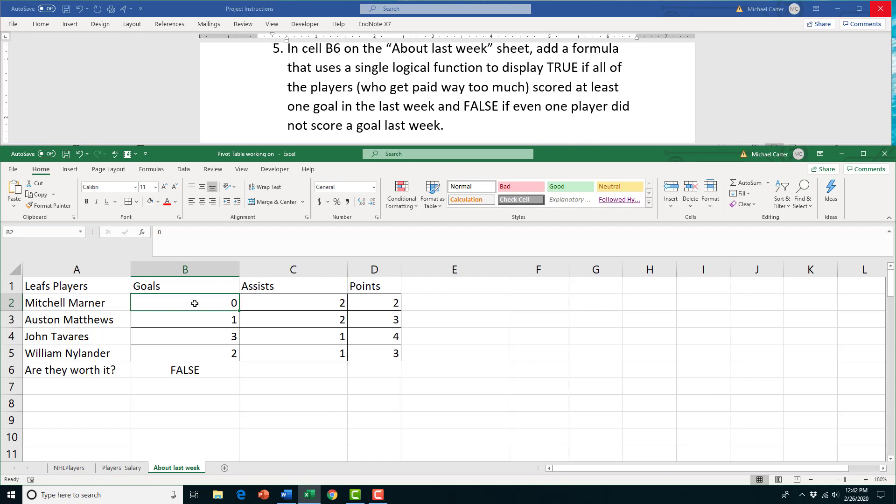
pyautogui.write('1')
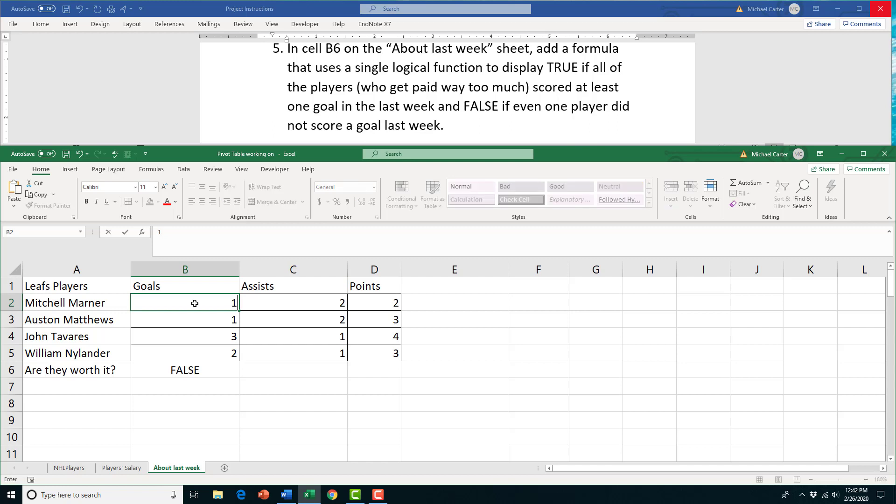
pyautogui.press('Return')
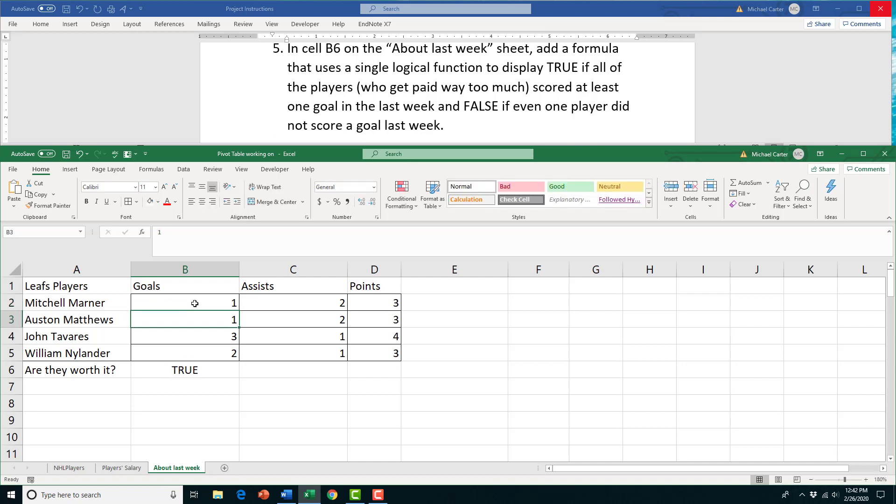
pyautogui.click(195, 303)
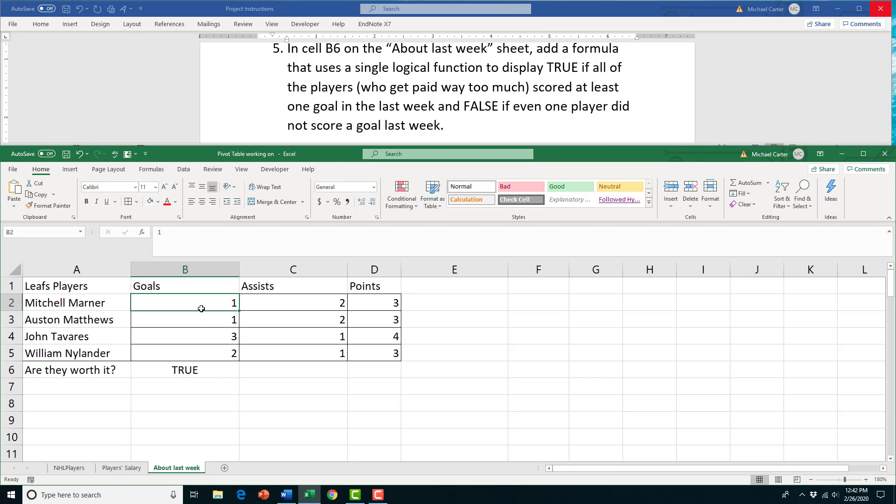
pyautogui.write('0')
pyautogui.press('Return')
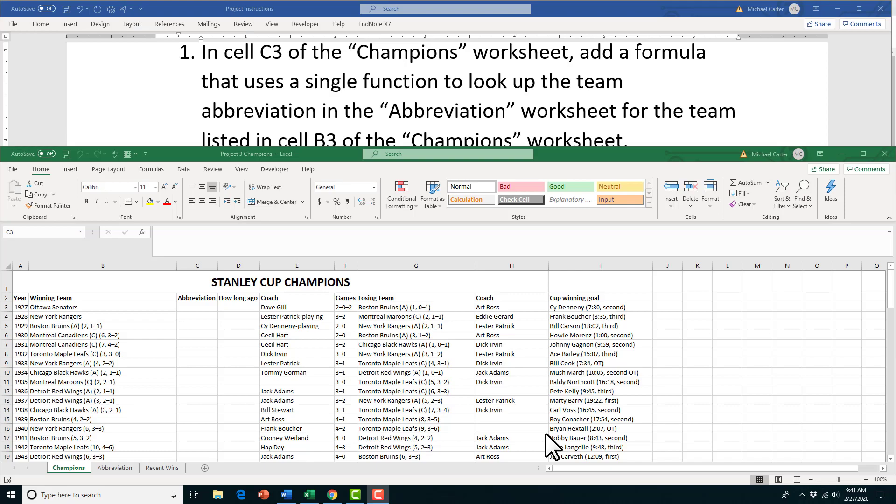
pyautogui.click(203, 305)
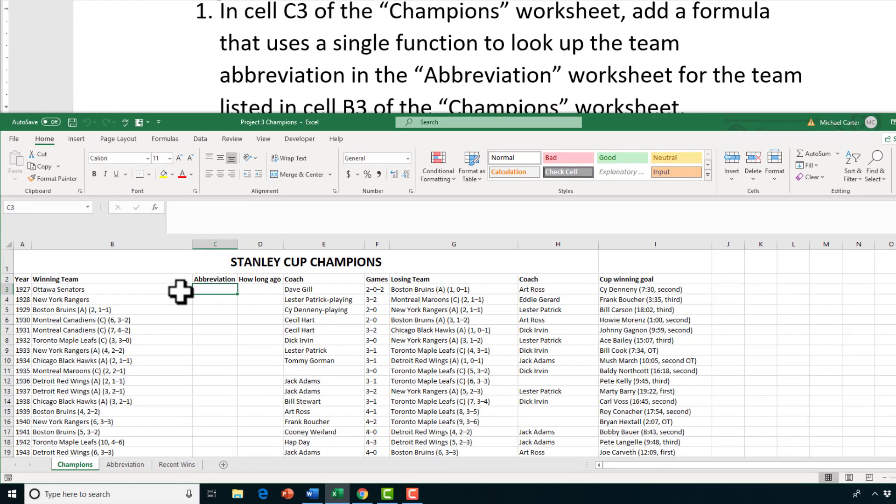
pyautogui.click(130, 464)
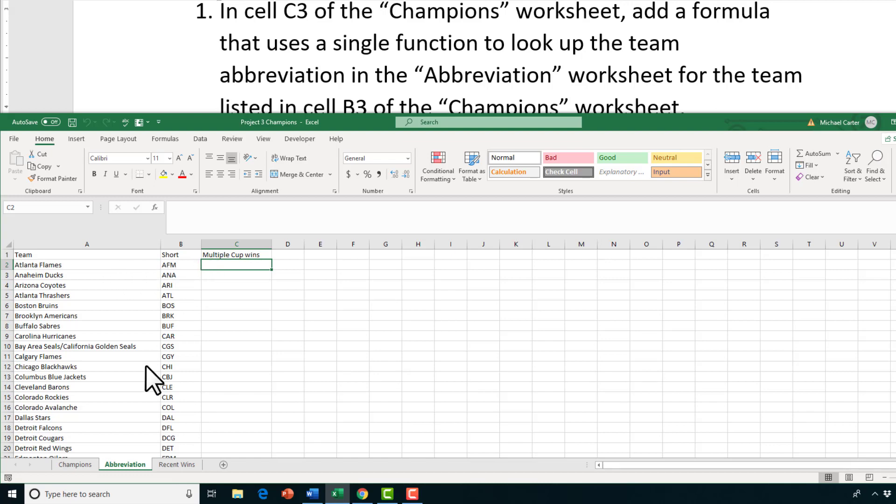
pyautogui.click(83, 464)
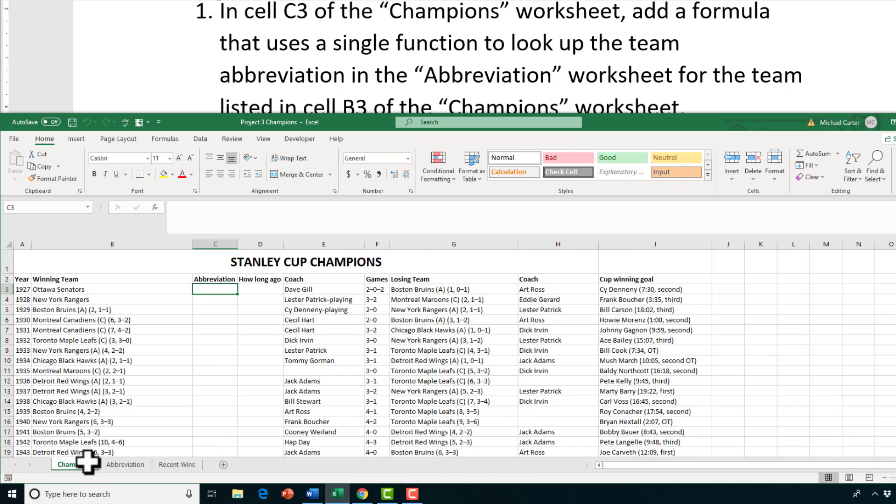
pyautogui.click(137, 464)
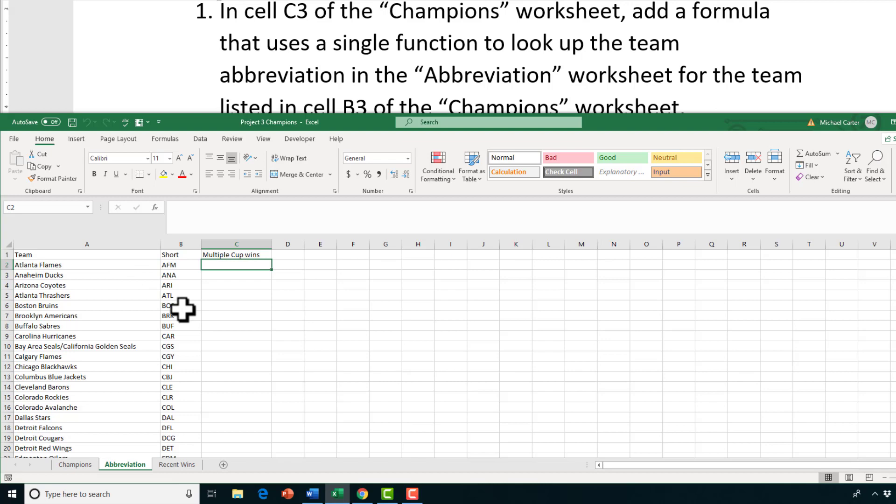
pyautogui.click(74, 464)
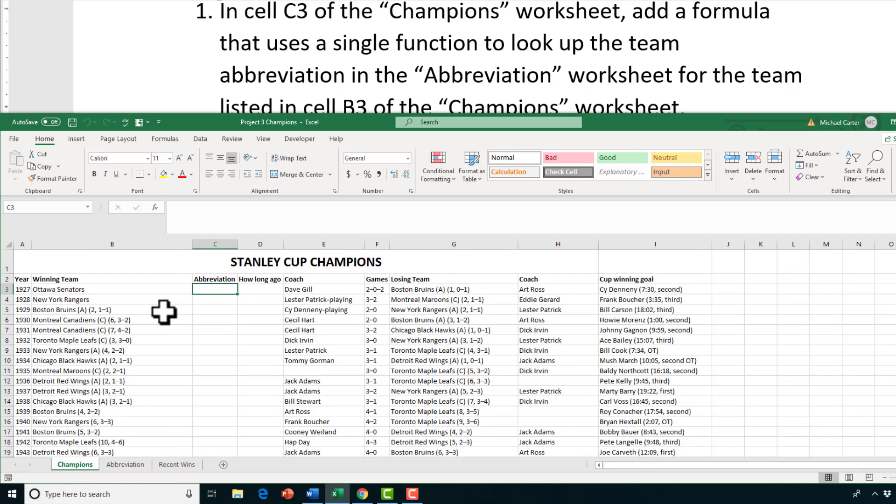
# Start =VLOOKUP( in C3 and open its Function Arguments, moved off the data
pyautogui.write('=vl')
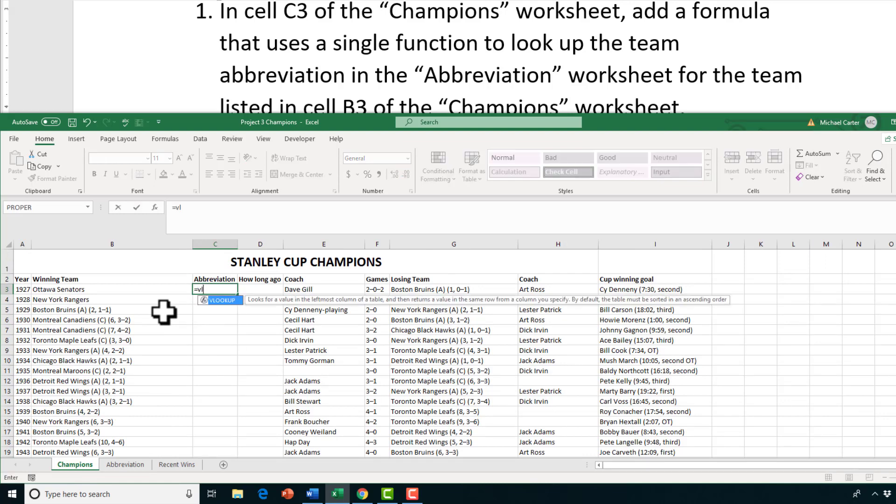
pyautogui.write('ookup')
pyautogui.write('(')
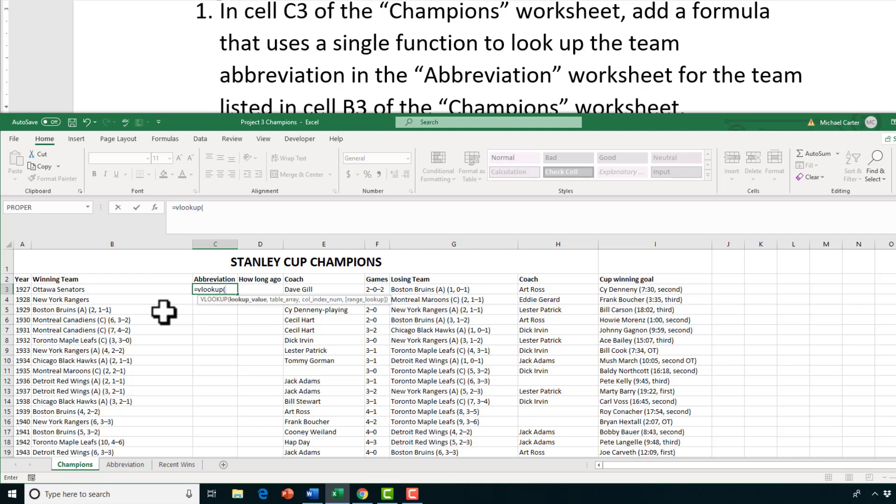
pyautogui.click(155, 208)
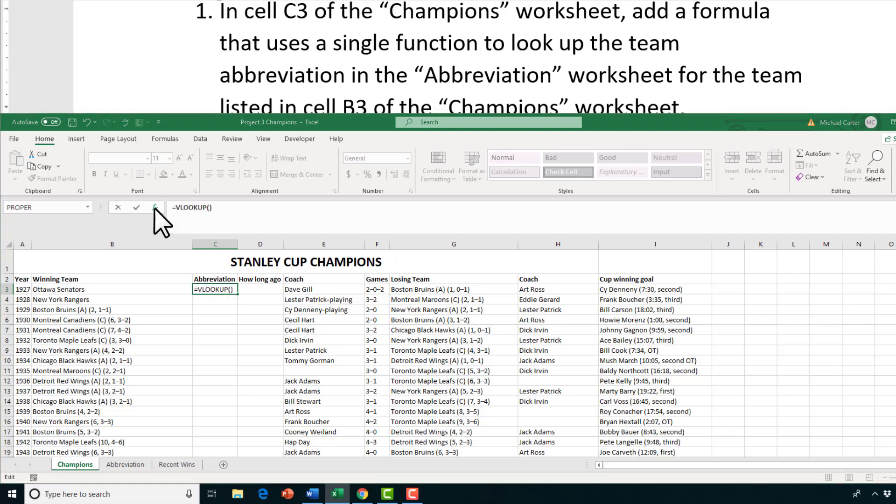
pyautogui.moveTo(476, 198); pyautogui.dragTo(339, 290)
pyautogui.moveTo(340, 288); pyautogui.dragTo(347, 293)
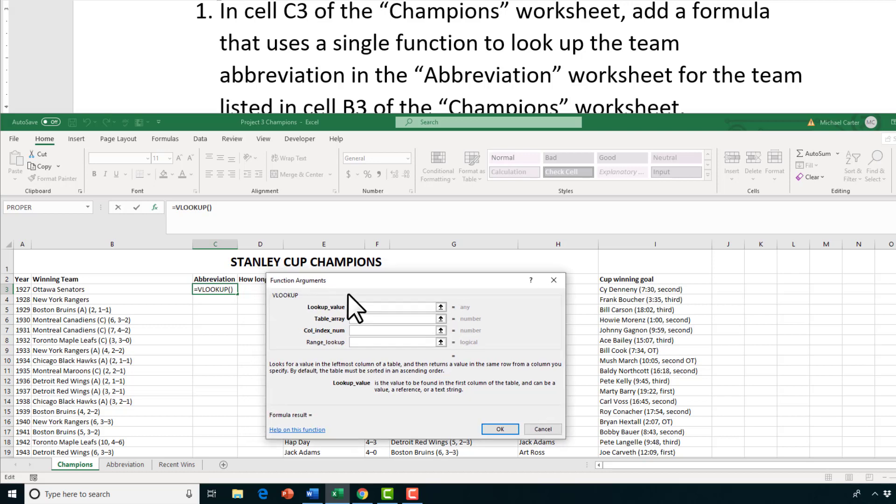
# Set Lookup_value to B3 and Table_array to Abbreviation!$A$1:$B$57
pyautogui.click(84, 289)
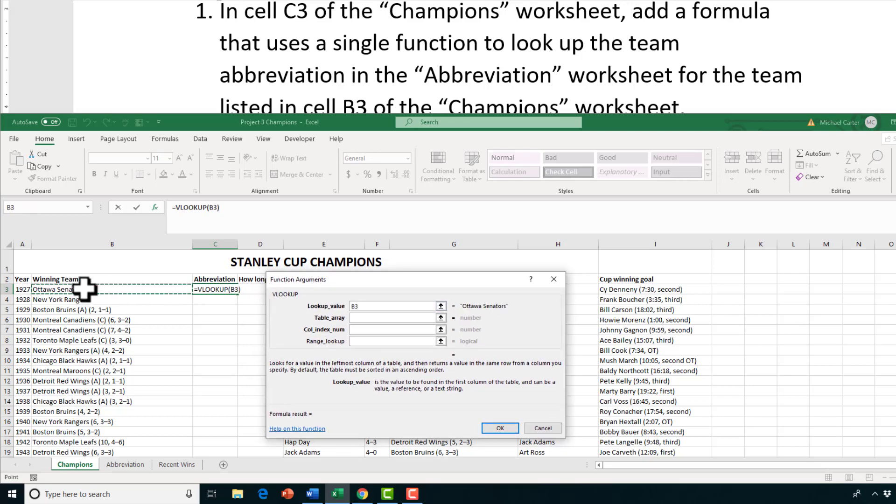
pyautogui.click(365, 318)
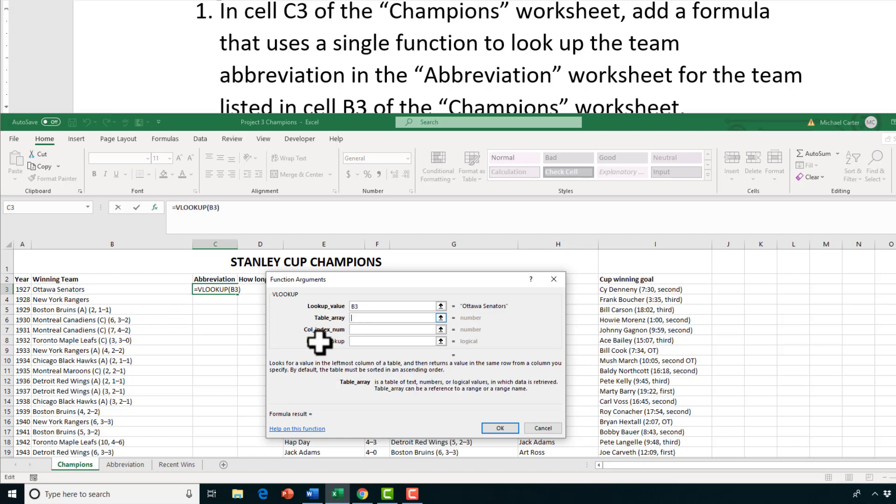
pyautogui.click(125, 465)
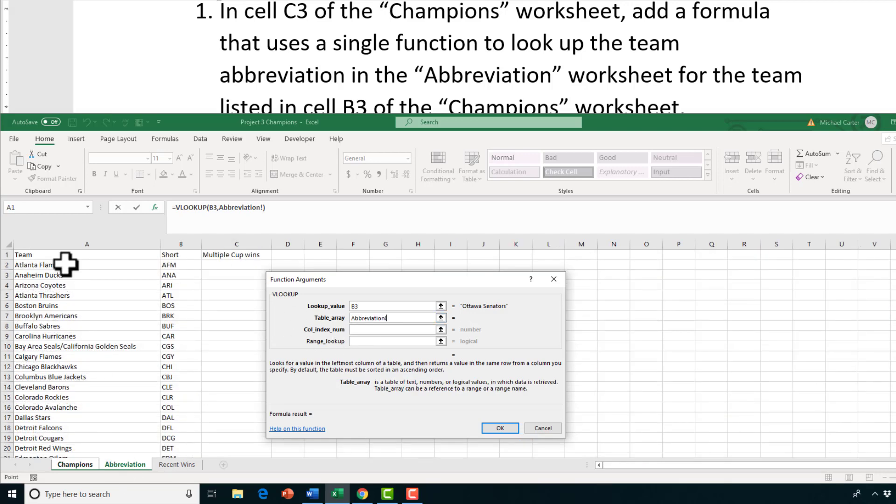
pyautogui.moveTo(66, 256); pyautogui.dragTo(171, 426)
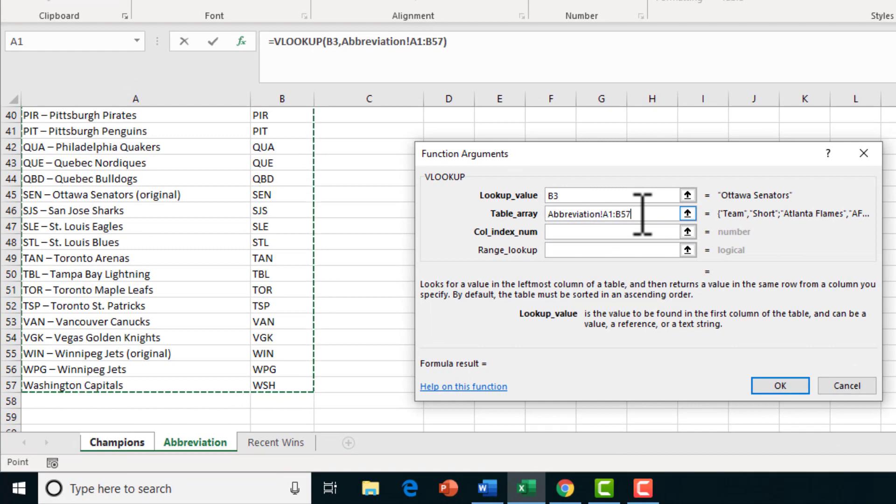
pyautogui.moveTo(641, 215); pyautogui.dragTo(612, 219)
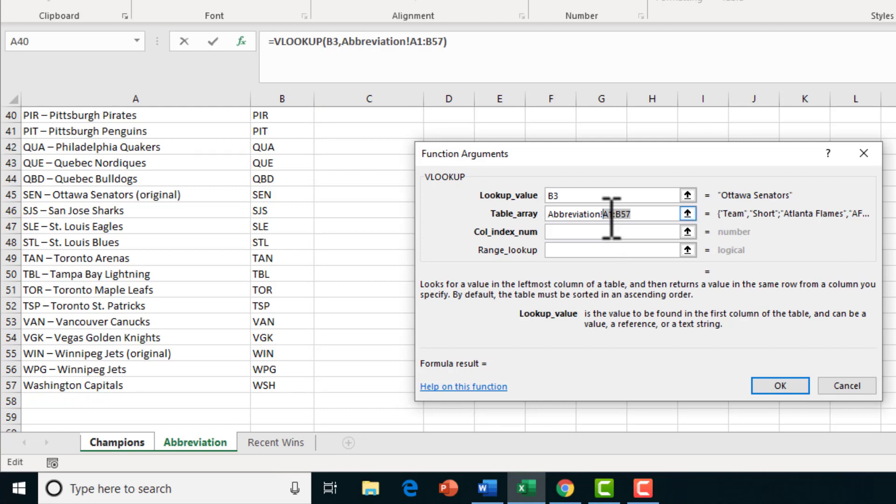
pyautogui.click(637, 233)
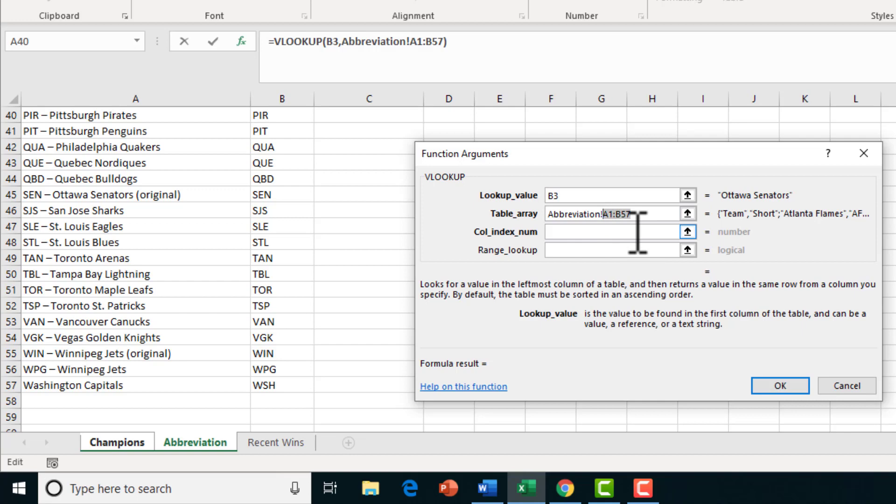
pyautogui.press('F4')
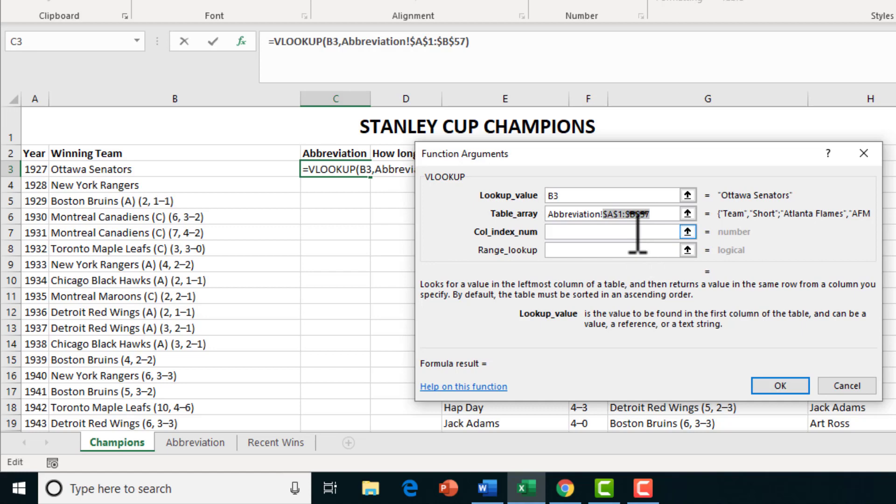
# Set Col_index_num to 2 and confirm, so C3 shows OTT
pyautogui.click(598, 232)
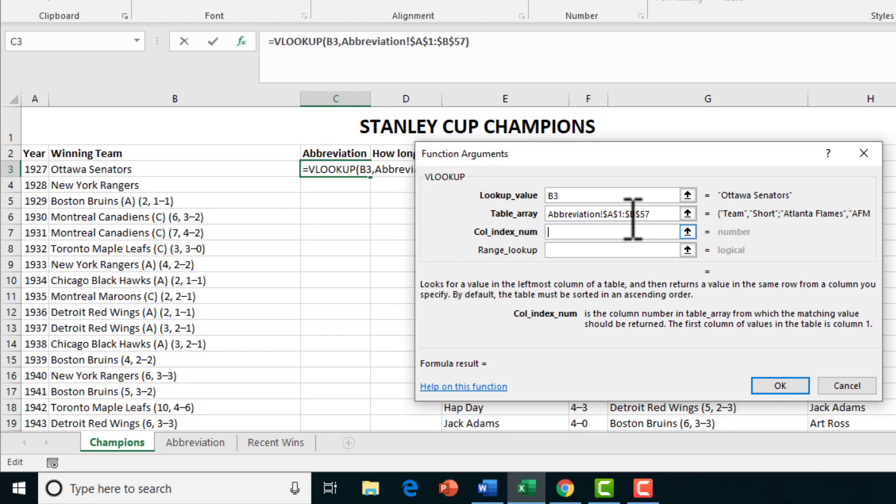
pyautogui.write('2')
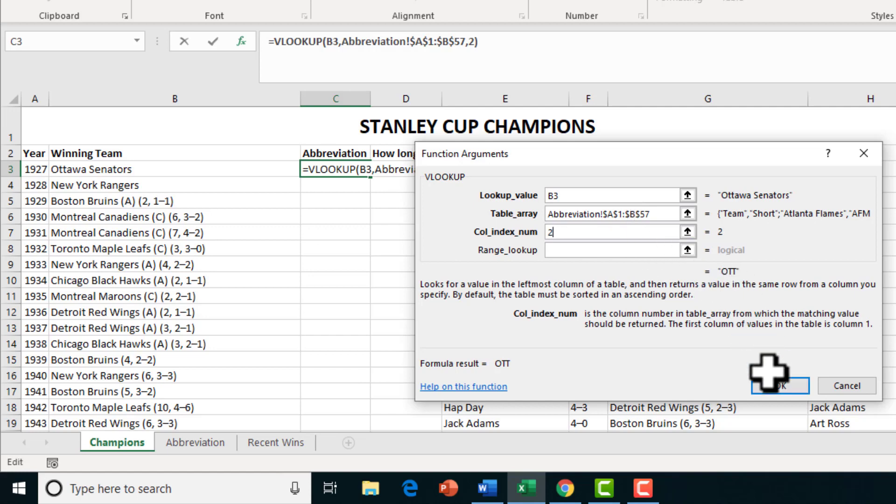
pyautogui.click(780, 386)
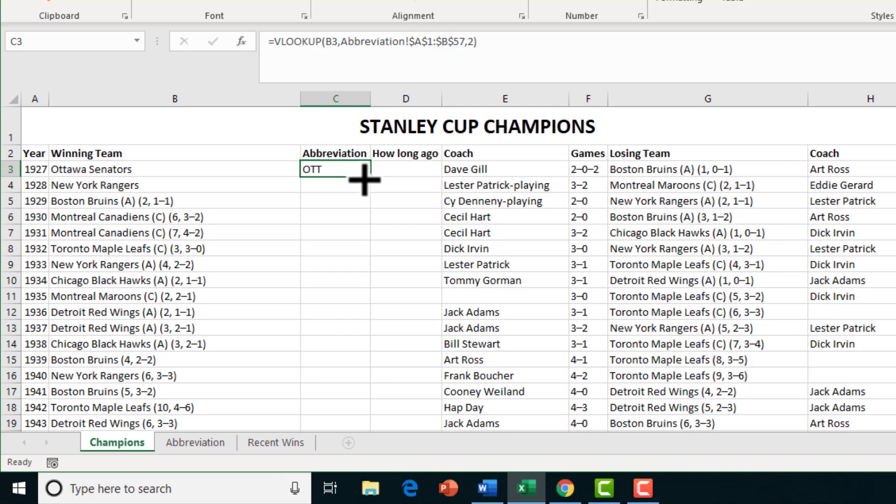
# Fill C3's lookup down to C5, showing NYR and BOS, then reselect C3
pyautogui.moveTo(370, 177); pyautogui.dragTo(376, 212)
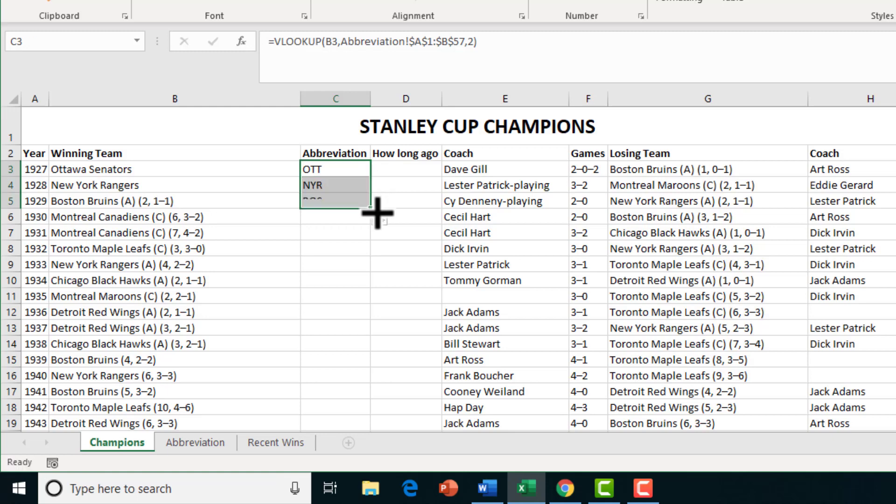
pyautogui.click(351, 182)
pyautogui.click(349, 171)
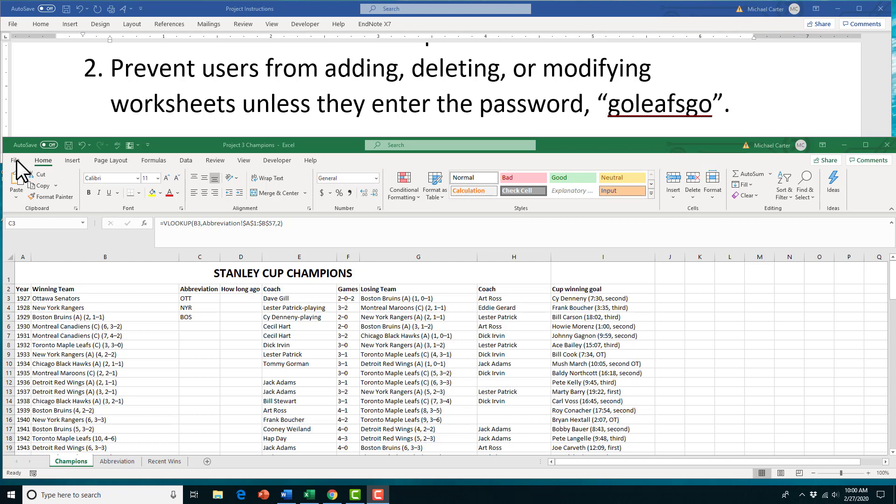
# Open Protect Workbook Structure from File > Info > Protect Workbook
pyautogui.click(16, 161)
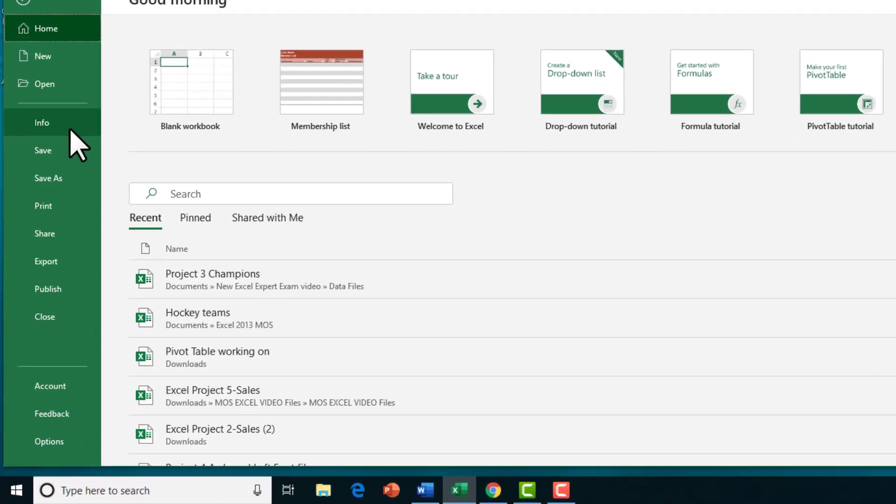
pyautogui.click(47, 229)
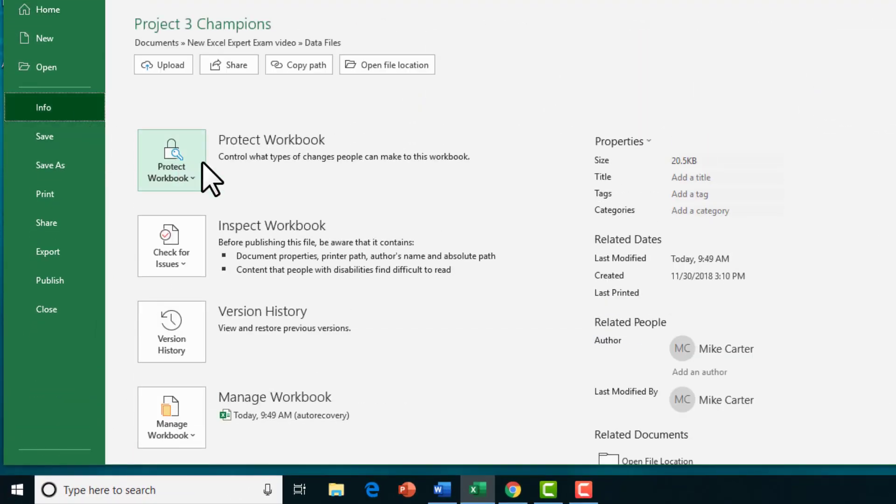
pyautogui.click(192, 179)
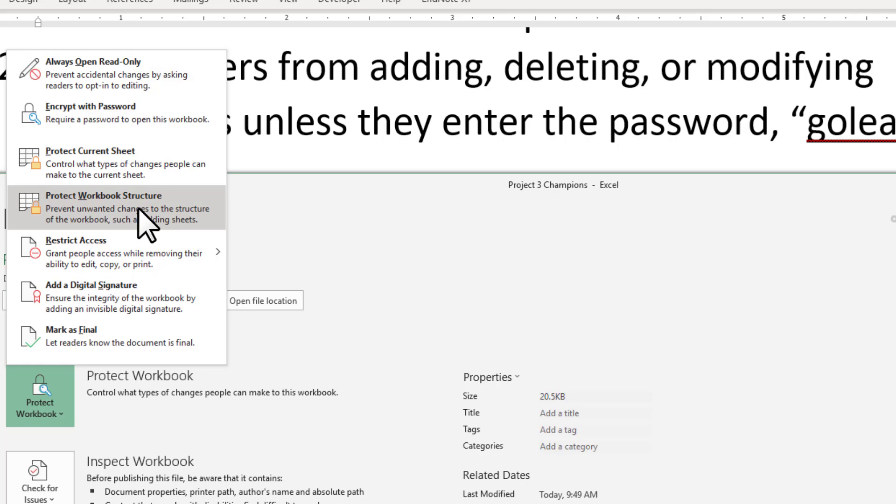
pyautogui.click(112, 209)
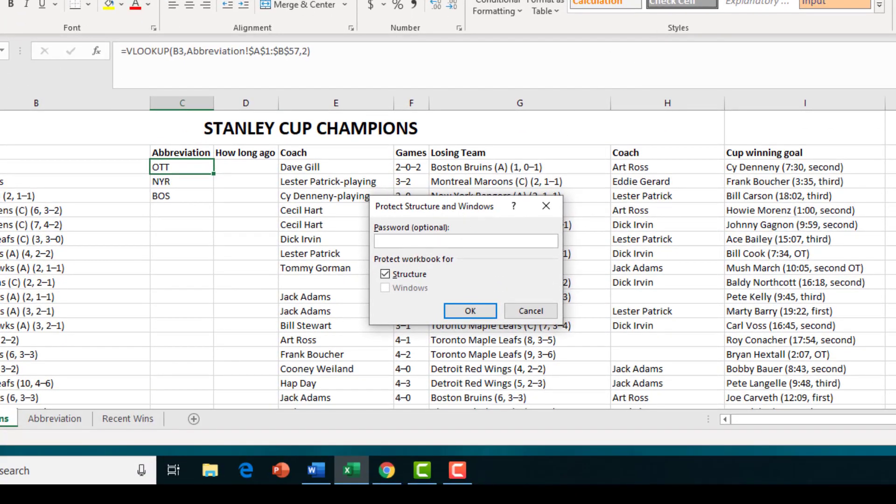
# Protect the workbook structure with a password, entering it and confirming it
pyautogui.hotkey('alt', 'Tab')
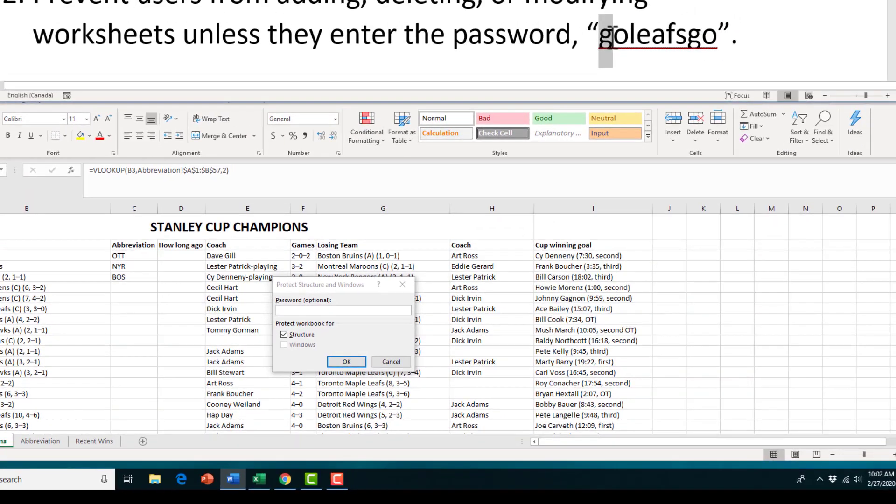
pyautogui.click(300, 310)
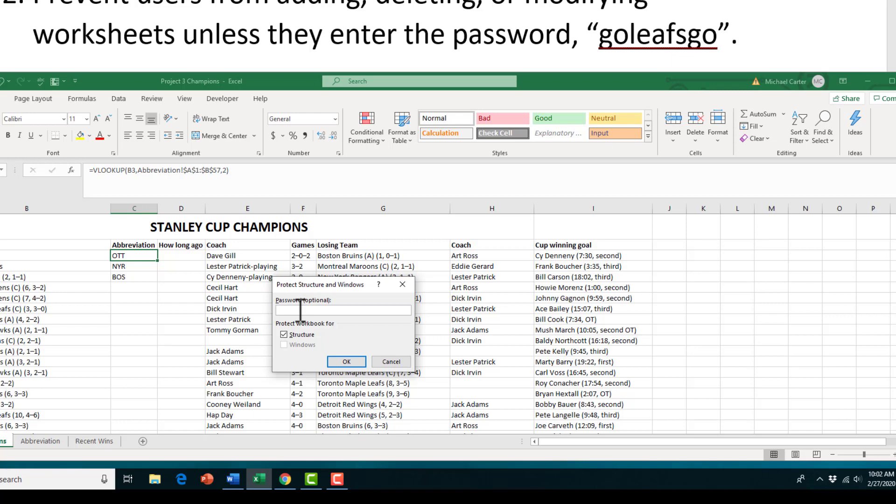
pyautogui.click(346, 362)
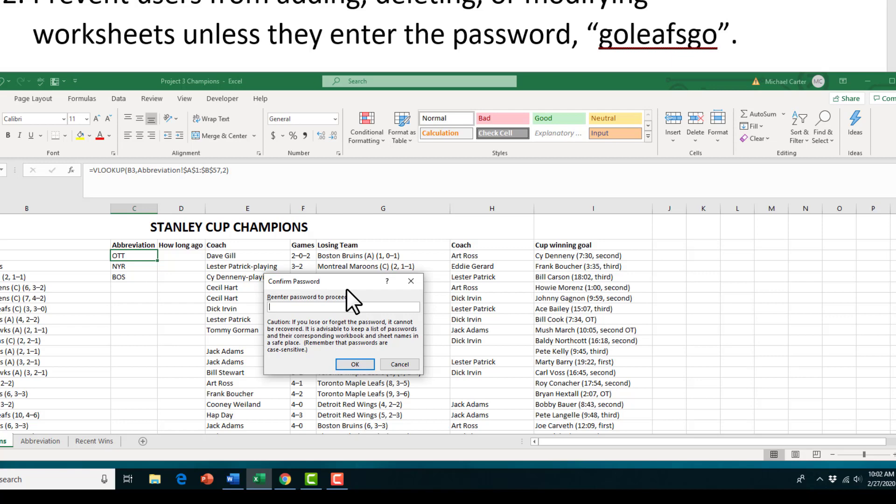
pyautogui.click(361, 364)
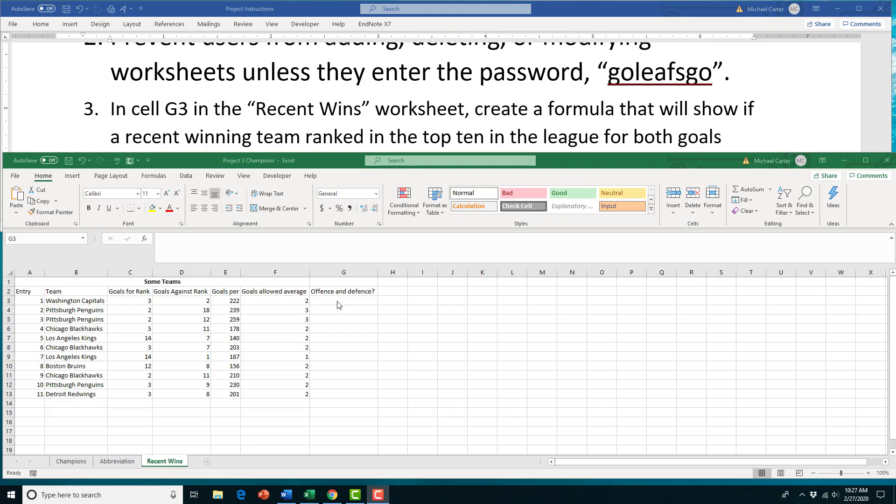
# Begin an =IF(AND( formula in G3 of Recent Wins with AND's arguments open
pyautogui.click(336, 301)
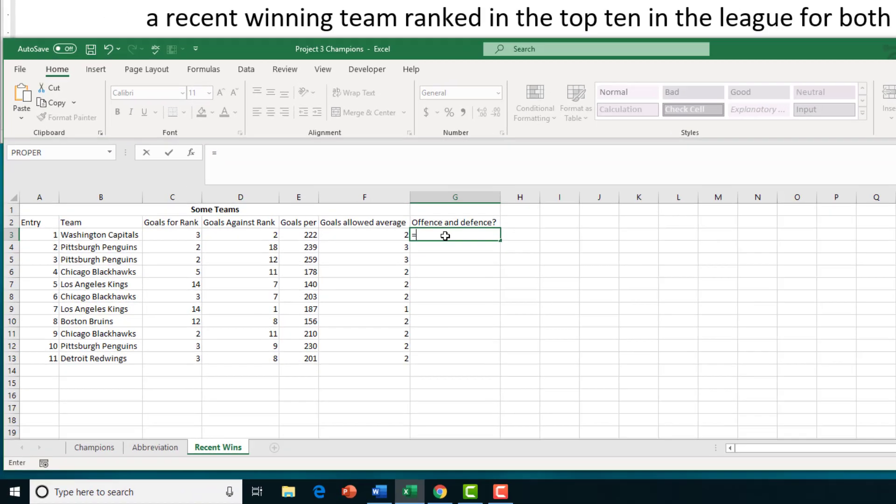
pyautogui.write('=if')
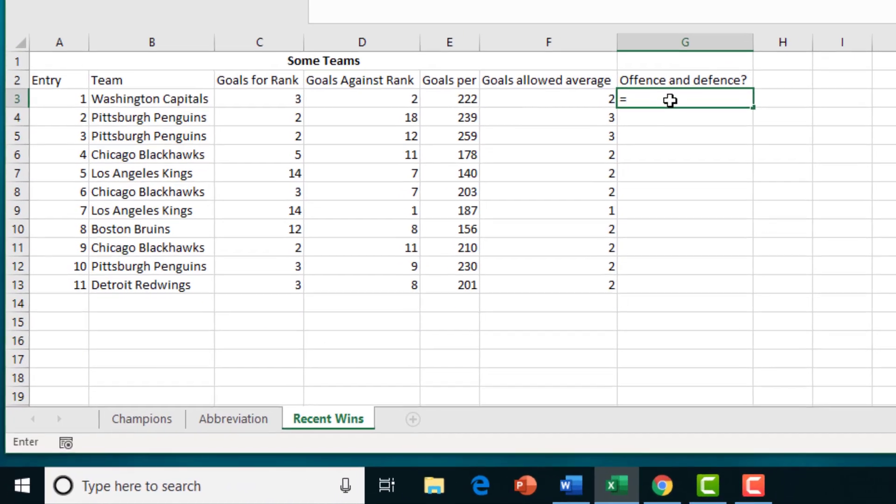
pyautogui.write('(')
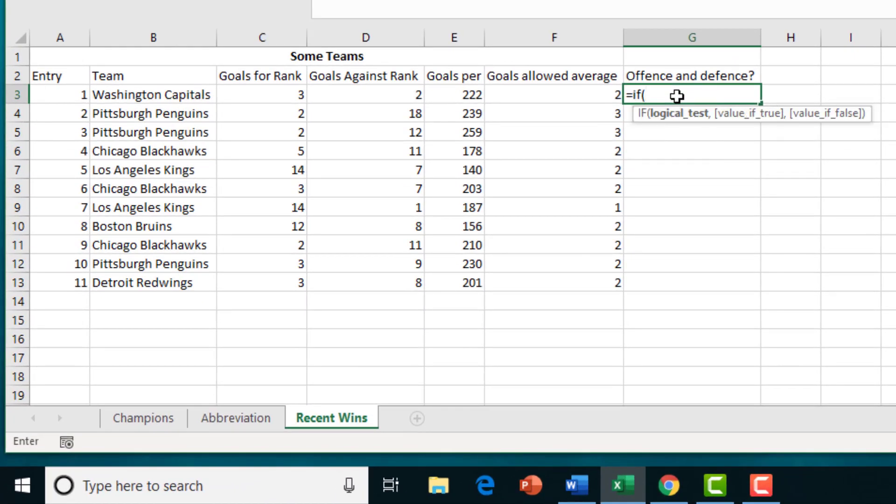
pyautogui.write('A')
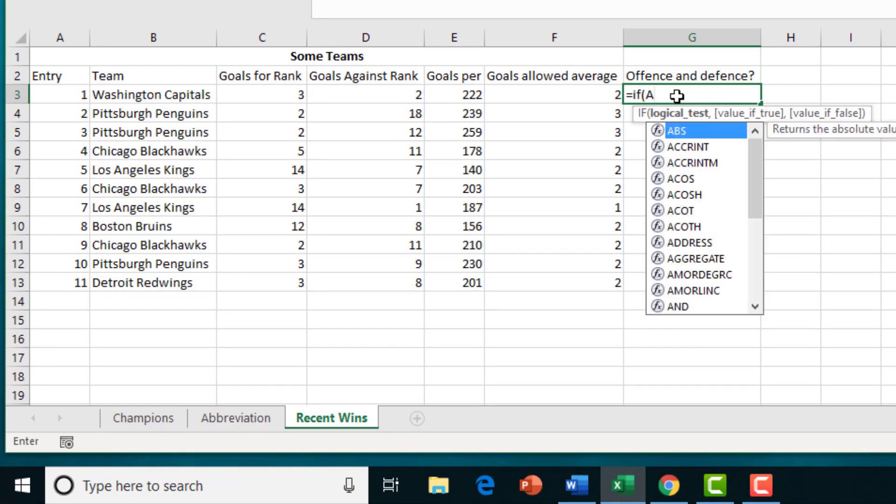
pyautogui.write('n')
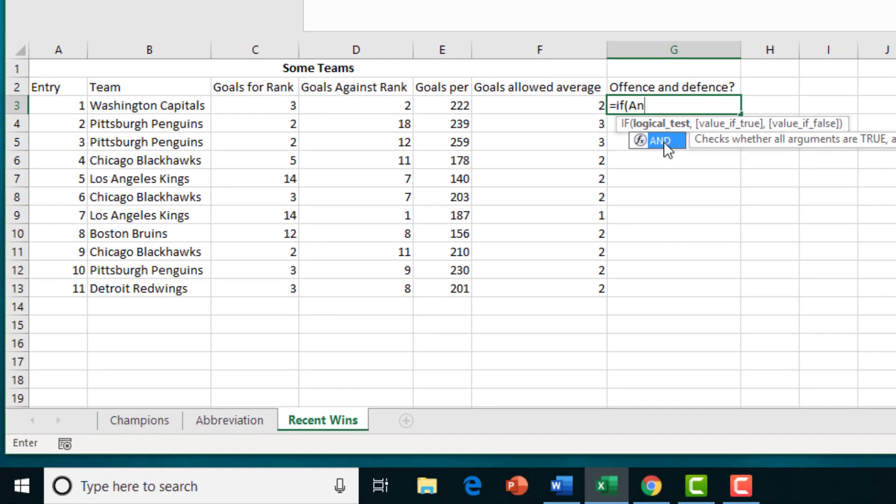
pyautogui.doubleClick(677, 131)
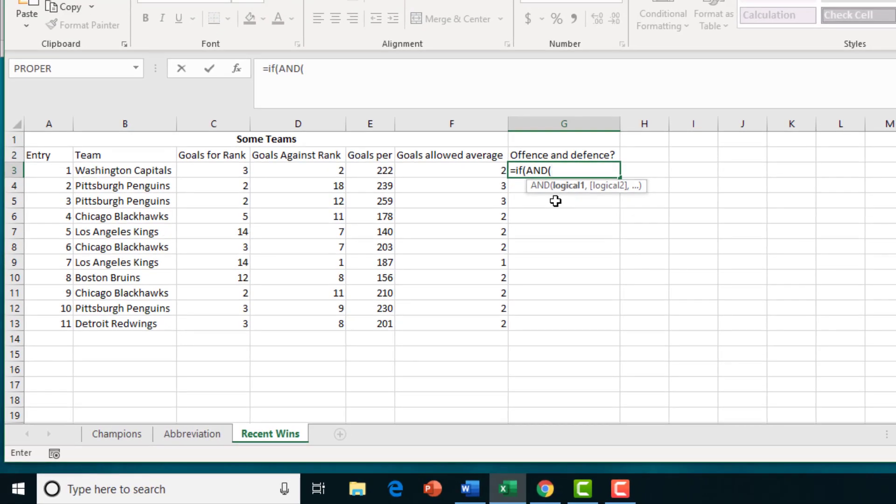
pyautogui.click(237, 69)
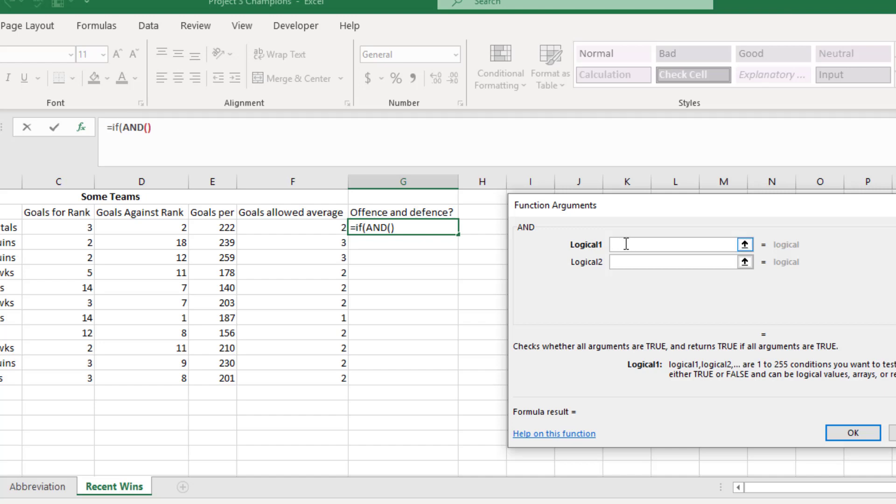
# Set the AND conditions to C3<=10 and D3<=10, returning to the IF arguments
pyautogui.click(60, 229)
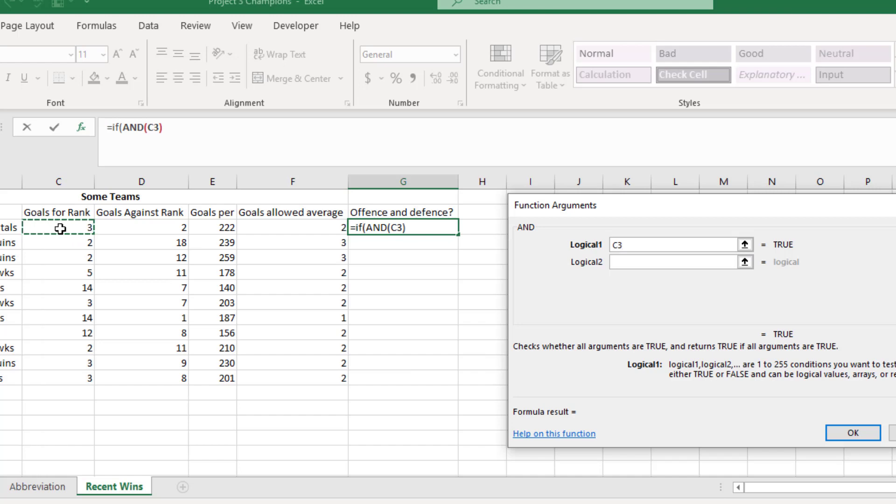
pyautogui.write('<')
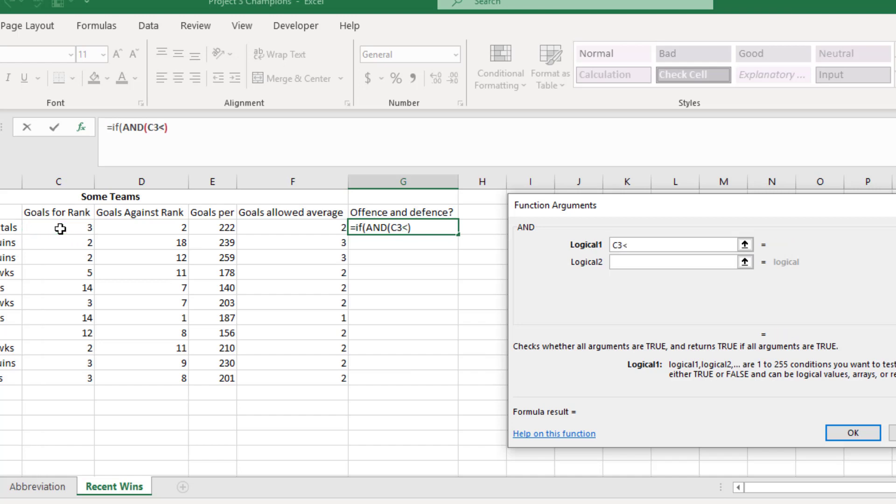
pyautogui.write('=10')
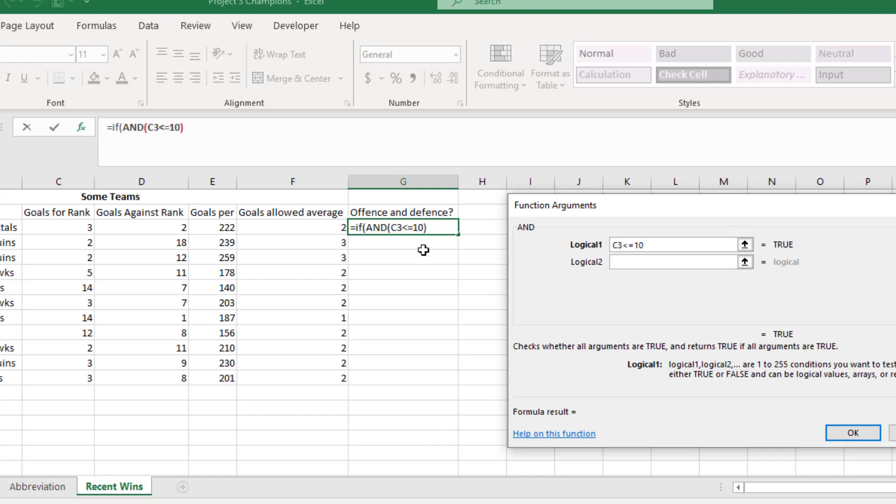
pyautogui.click(628, 262)
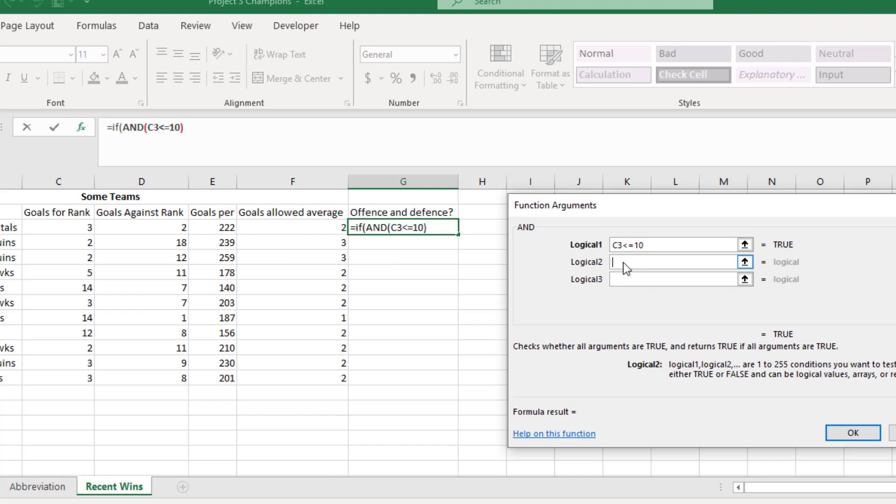
pyautogui.click(169, 229)
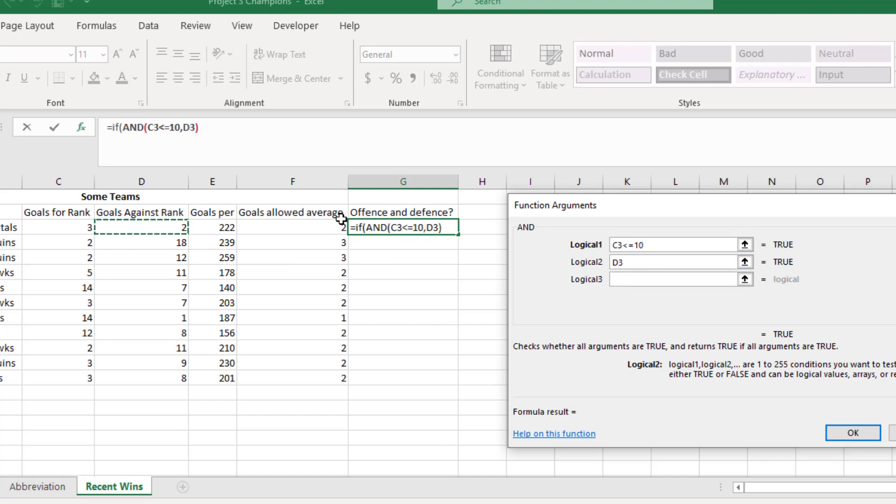
pyautogui.write('<=10')
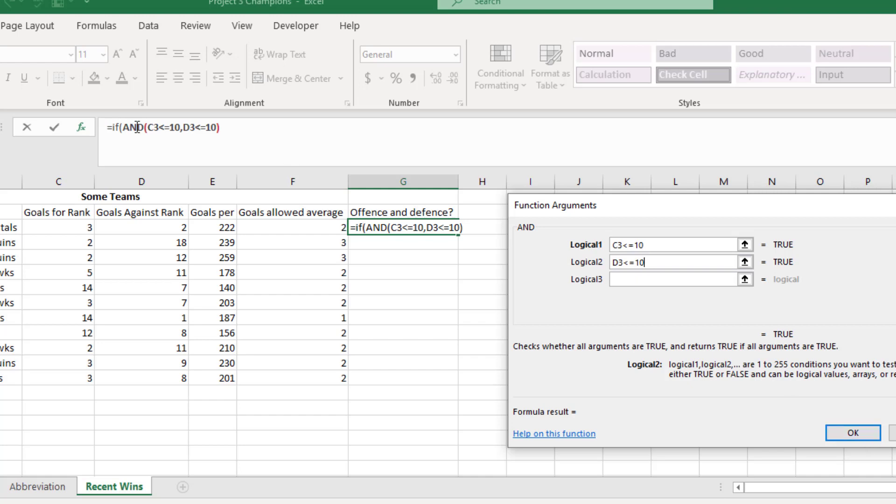
pyautogui.click(117, 127)
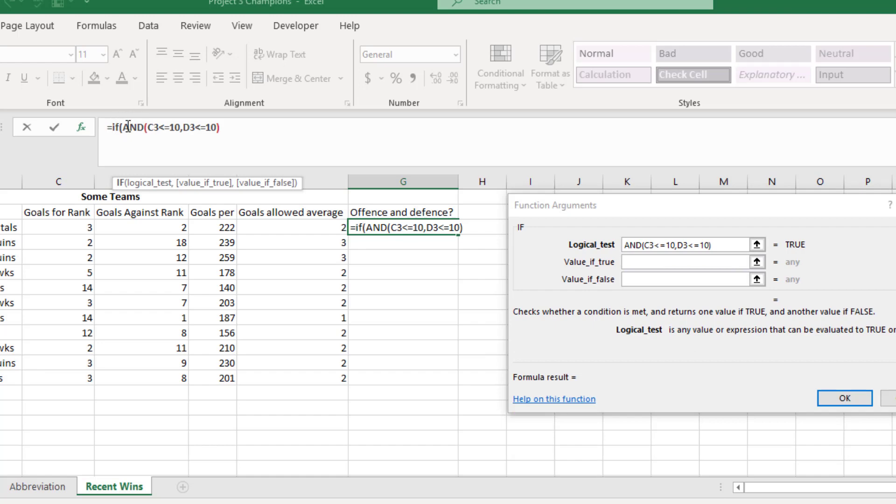
# Set the IF arguments so G3 returns "Expected" if true and "Not expected" if false
pyautogui.click(671, 263)
pyautogui.click(669, 263)
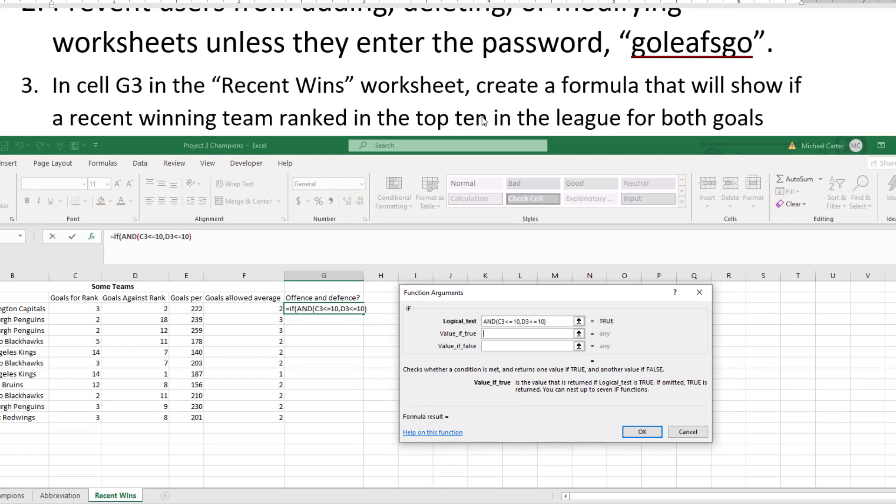
pyautogui.click(484, 121)
pyautogui.scroll(-2, 484, 119)
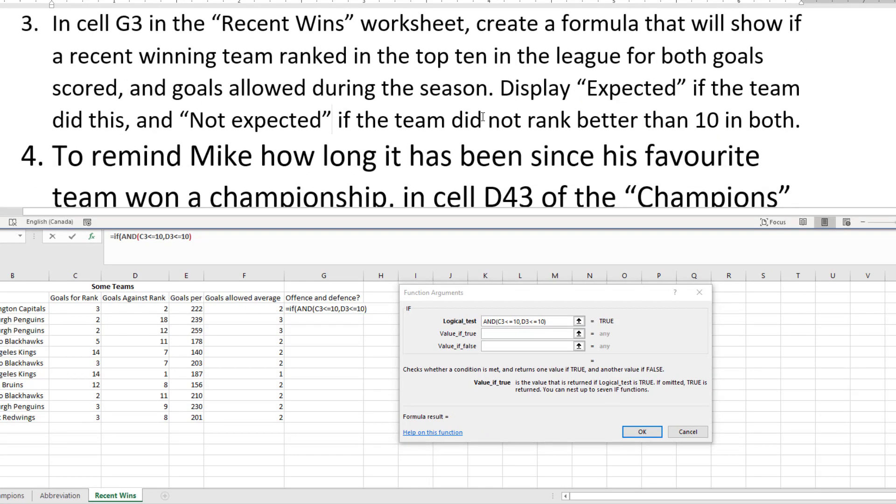
pyautogui.click(523, 336)
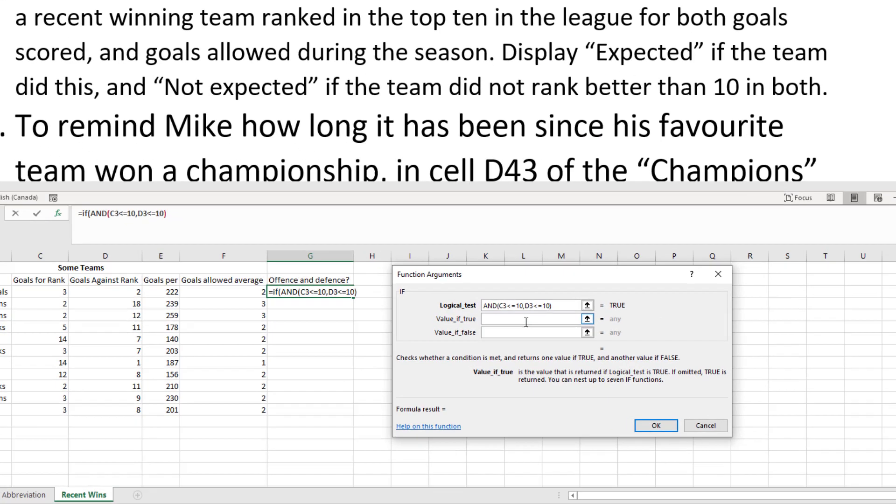
pyautogui.write('E')
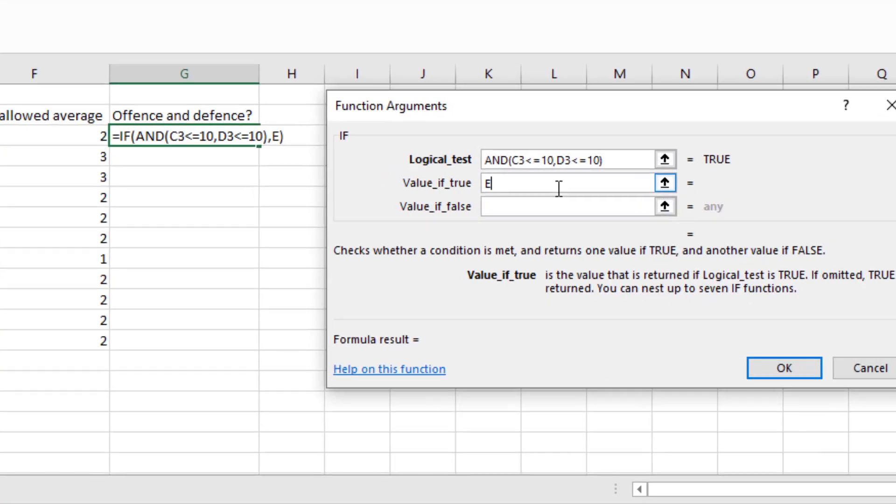
pyautogui.press('BackSpace')
pyautogui.write('"E')
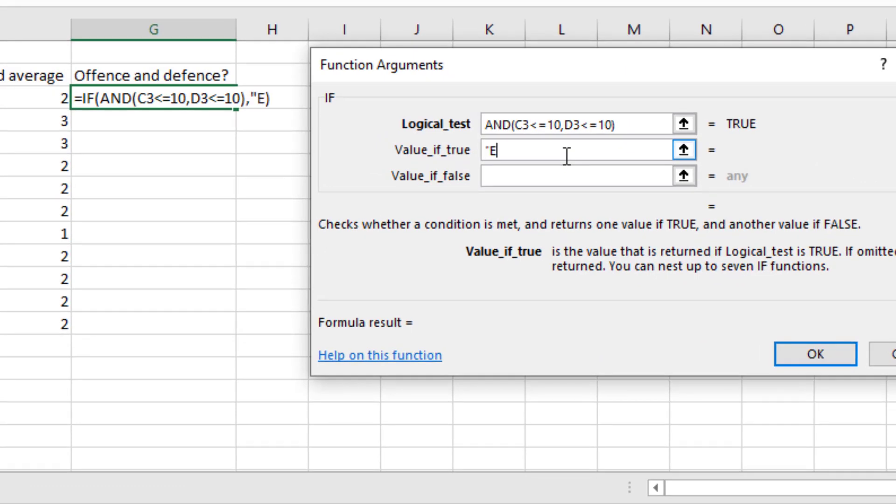
pyautogui.write('xpected"')
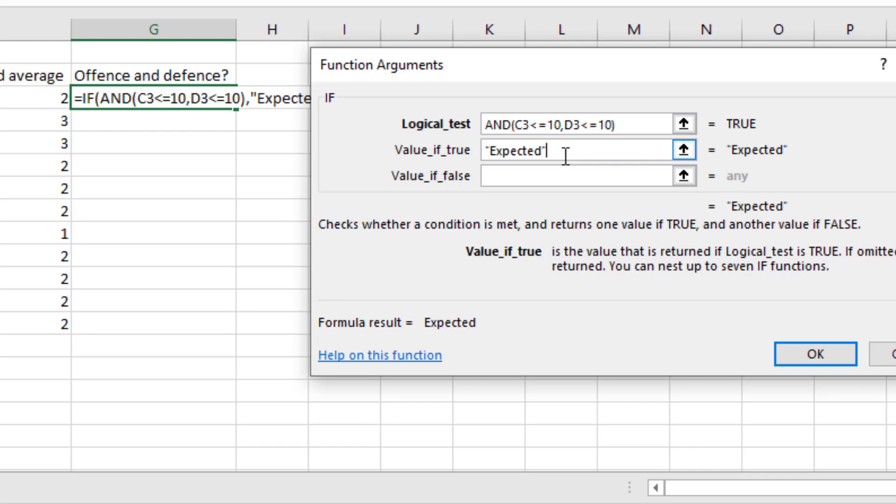
pyautogui.click(520, 178)
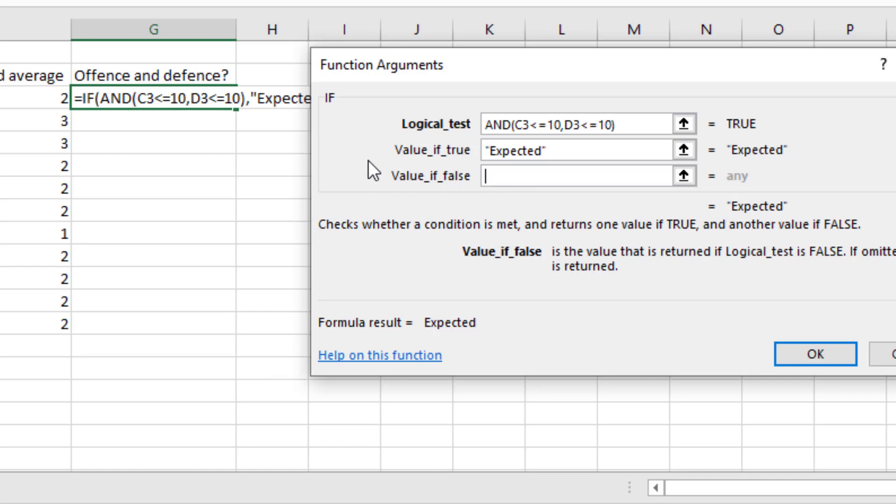
pyautogui.write('Not ex')
pyautogui.write('pected')
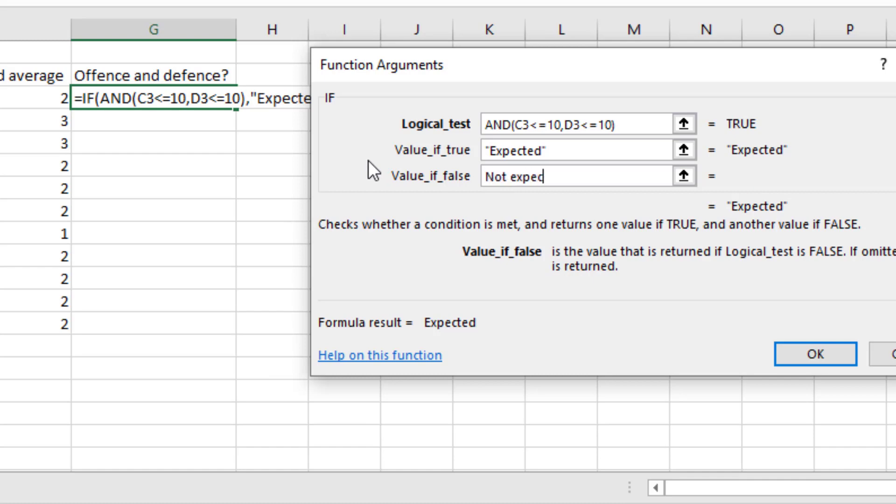
pyautogui.write('"')
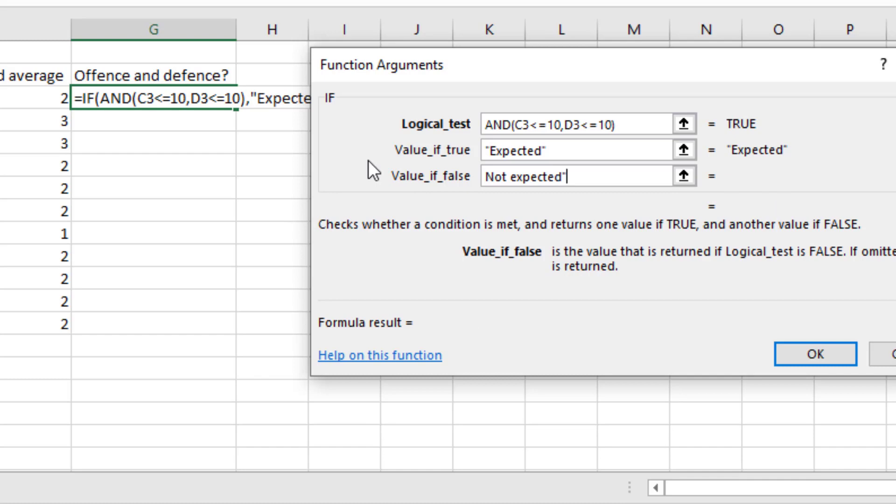
pyautogui.press('Left')
pyautogui.press('Left')
pyautogui.press('Left')
pyautogui.press('Left')
pyautogui.press('Left')
pyautogui.press('Left')
pyautogui.press('Left')
pyautogui.press('Left')
pyautogui.press('Left')
pyautogui.press('Left')
pyautogui.press('Left')
pyautogui.press('Left')
pyautogui.press('Left')
pyautogui.write('"')
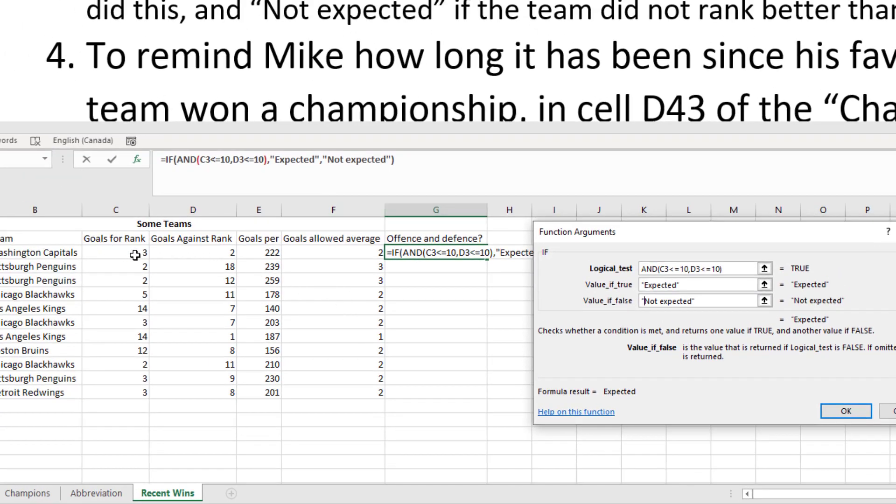
# Confirm the IF formula in G3 and verify it shows Expected
pyautogui.click(847, 413)
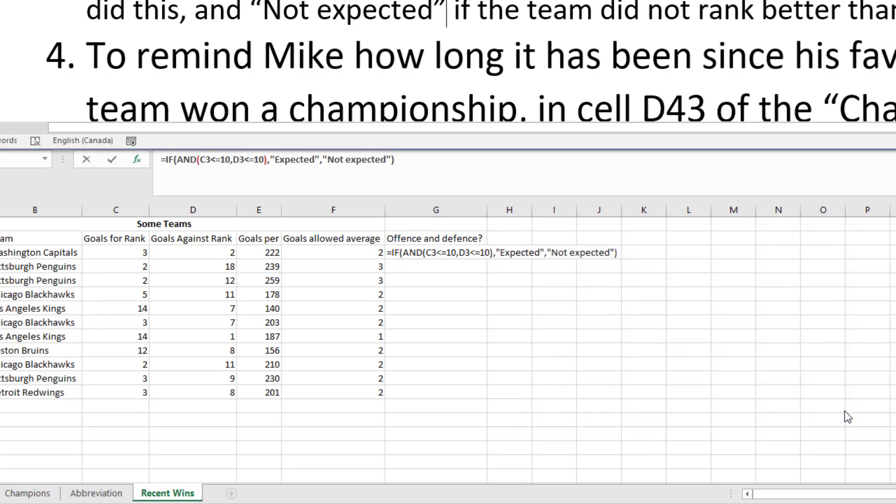
pyautogui.click(444, 256)
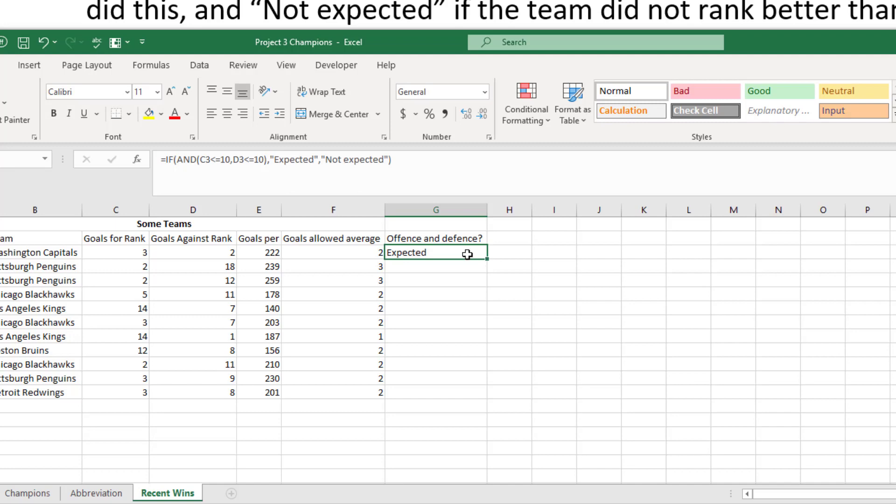
pyautogui.click(499, 4)
pyautogui.scroll(-1, 499, 3)
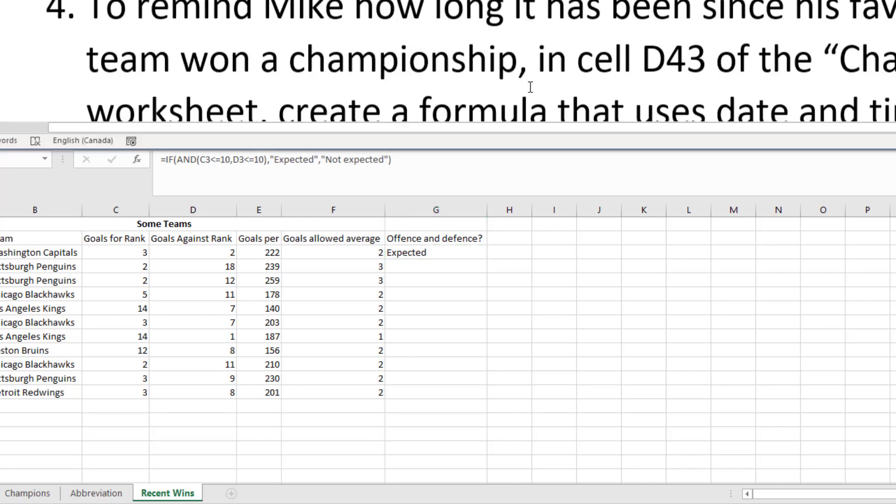
pyautogui.scroll(1, 499, 3)
pyautogui.click(449, 252)
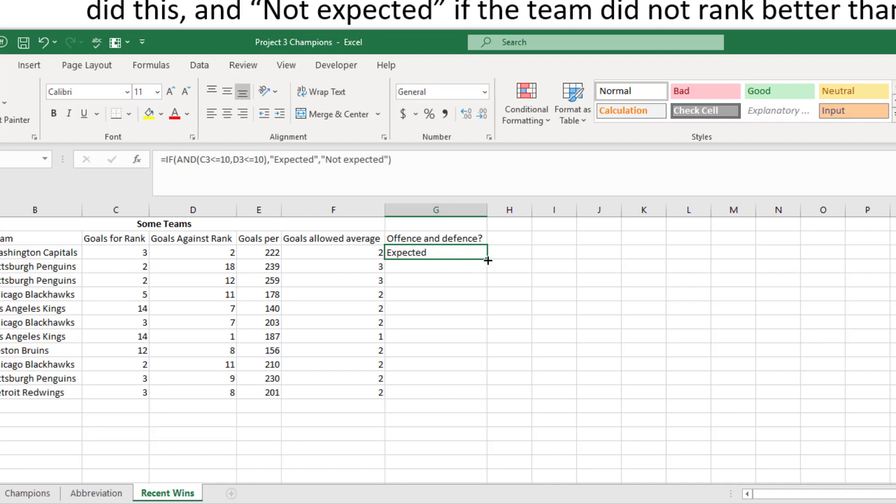
# Fill the G3 formula down to G13 and check the copies in G8 and G5
pyautogui.moveTo(488, 259); pyautogui.dragTo(480, 398)
pyautogui.click(461, 322)
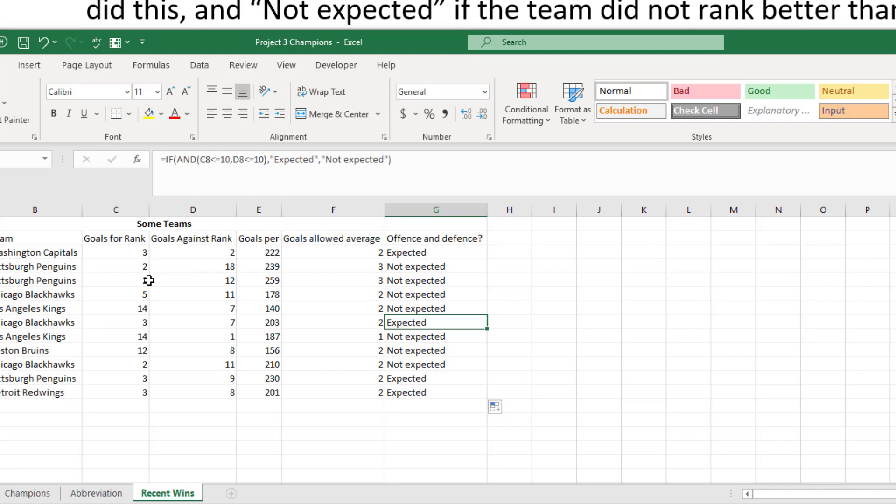
pyautogui.click(446, 284)
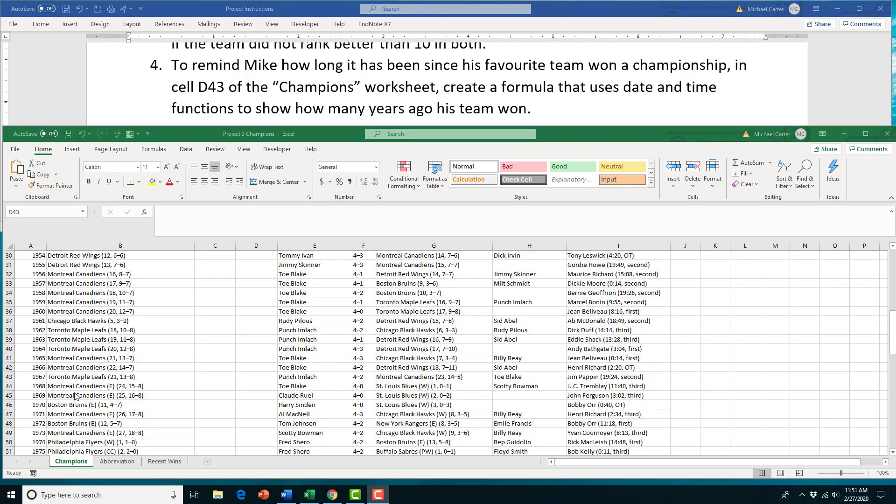
# Select cell D43 on the Champions sheet, beside the 1967 Toronto Maple Leafs row
pyautogui.click(244, 378)
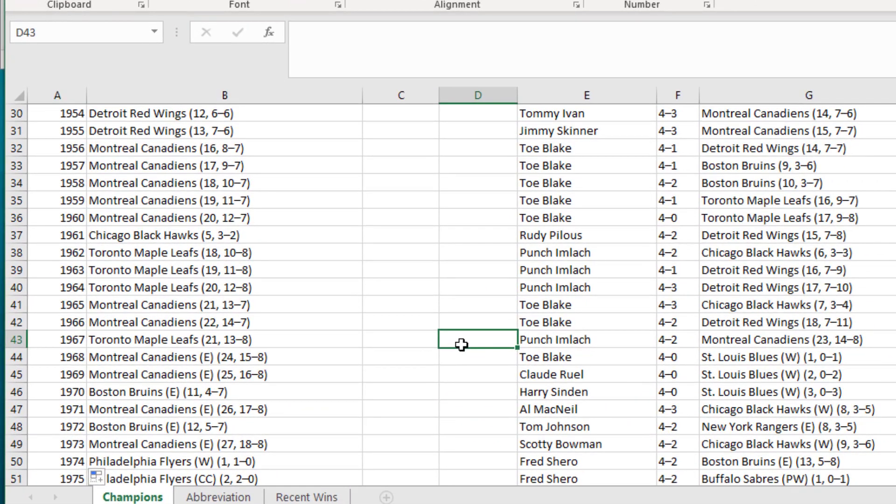
# Enter =DATEDIF(A43,TODAY(),"y") in D43 so it displays 53 years
pyautogui.write('=date')
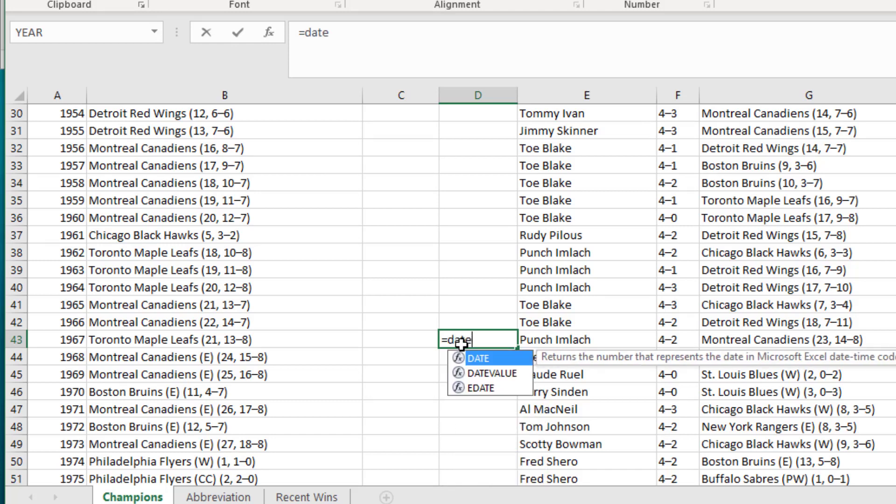
pyautogui.write('dif(')
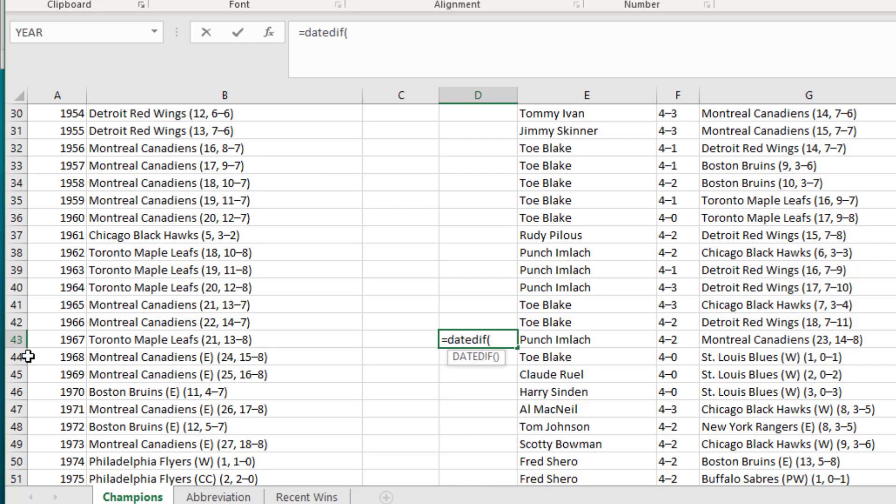
pyautogui.click(61, 340)
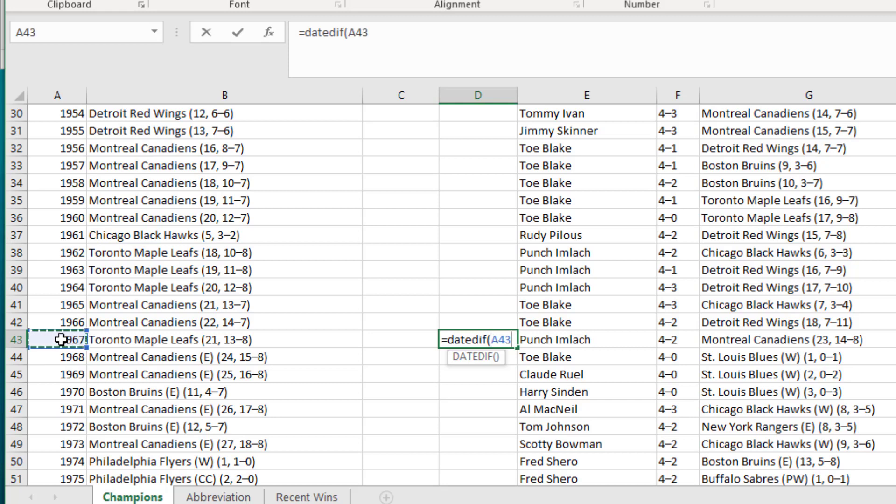
pyautogui.write(',')
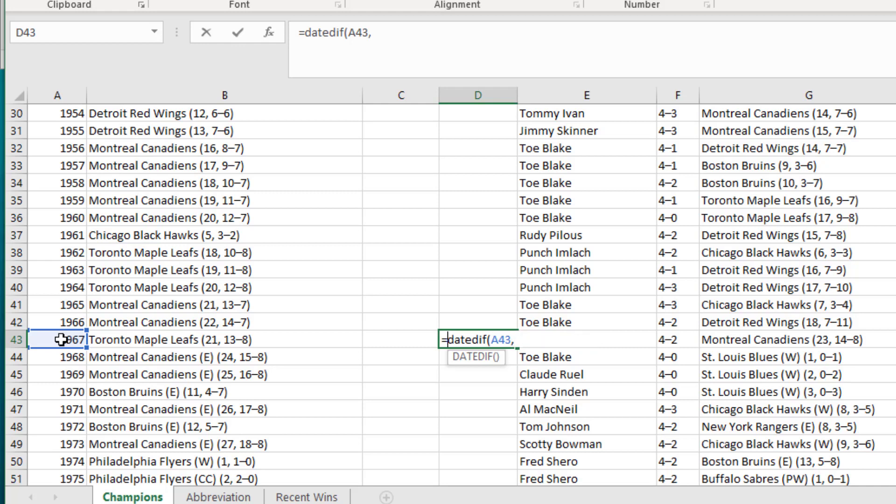
pyautogui.write('Today')
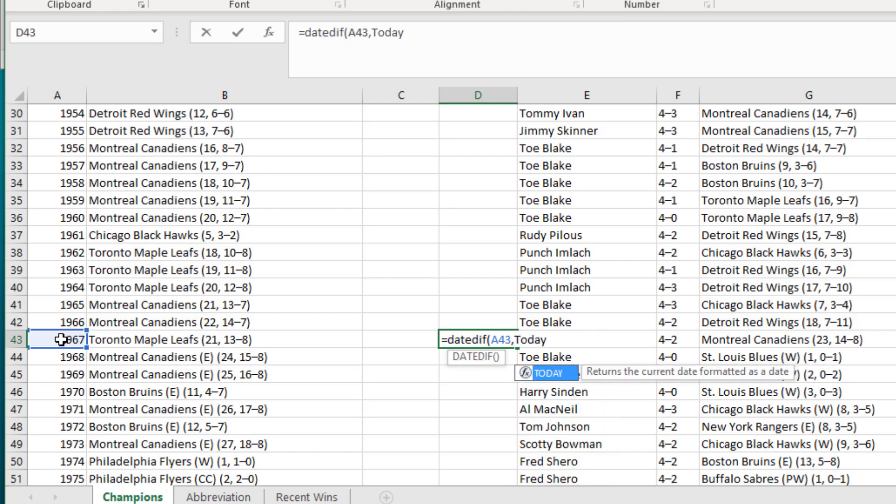
pyautogui.write('(')
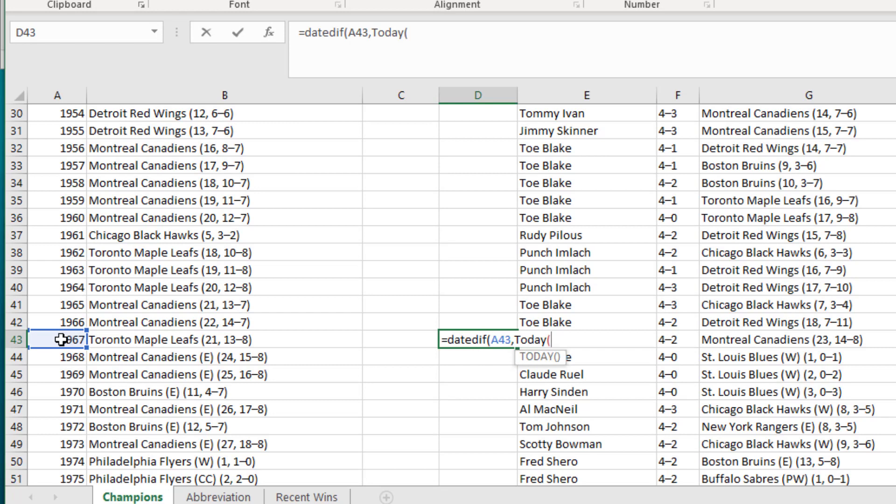
pyautogui.write(')')
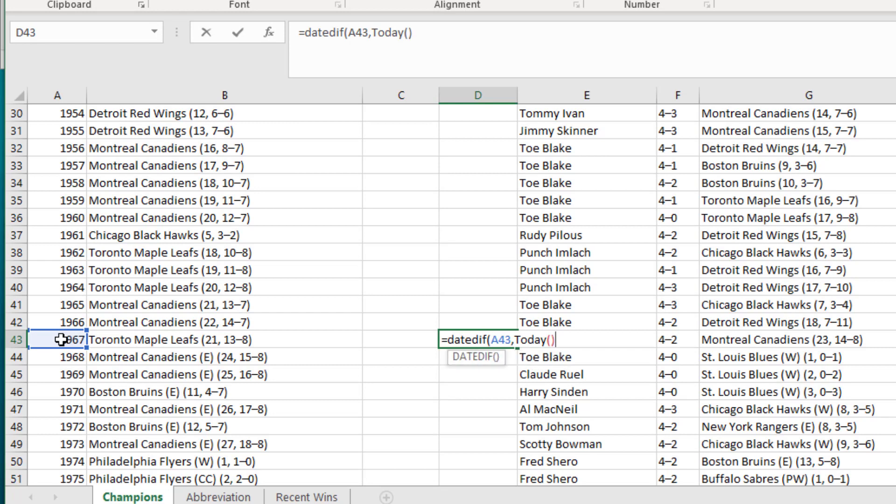
pyautogui.write(',')
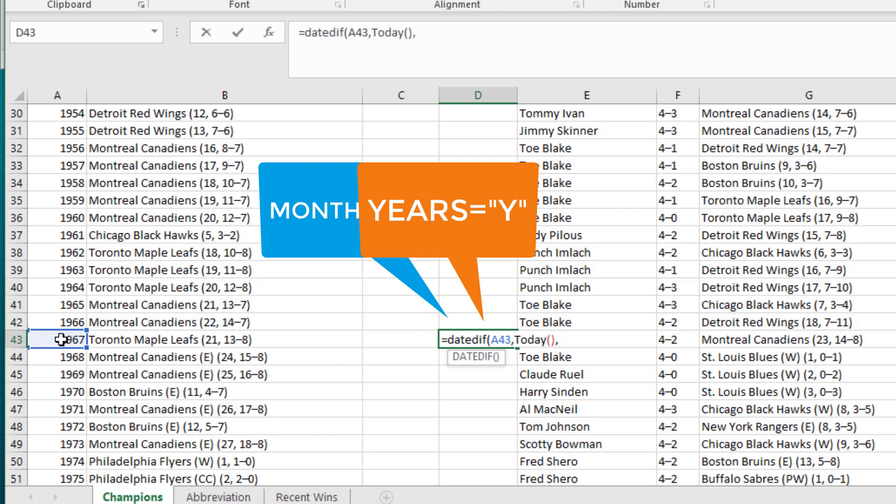
pyautogui.write('"')
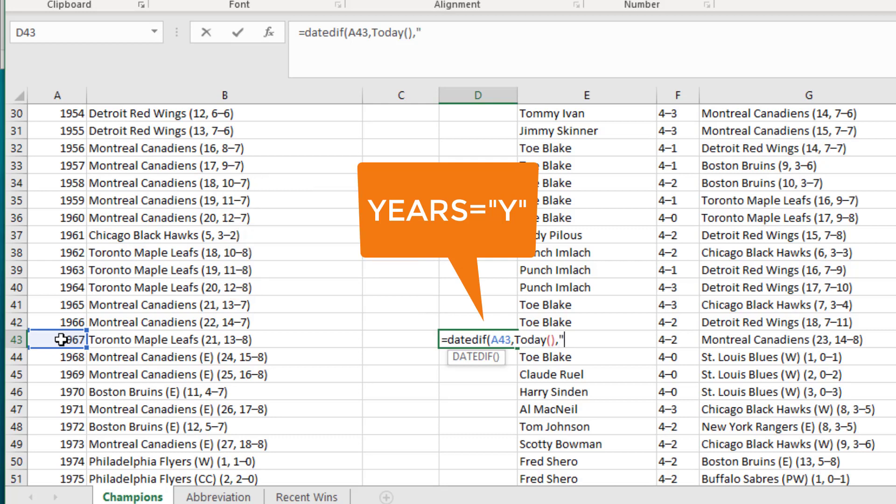
pyautogui.write('y"')
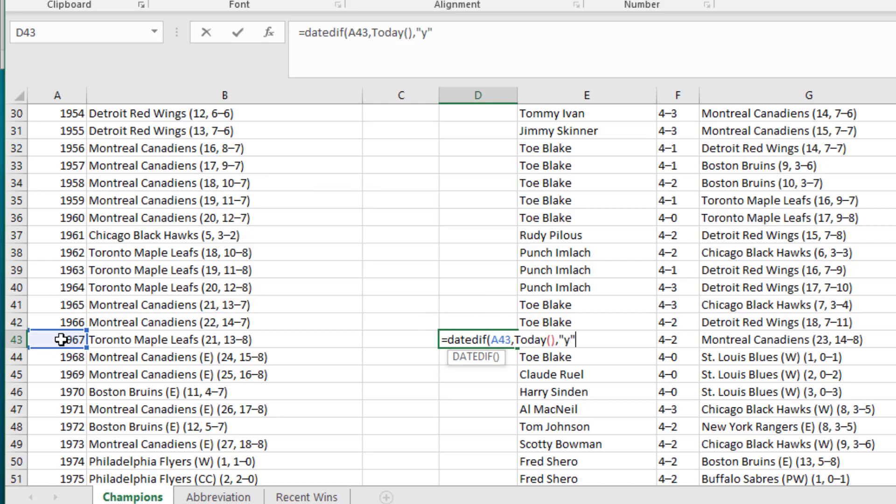
pyautogui.press('BackSpace')
pyautogui.write(')')
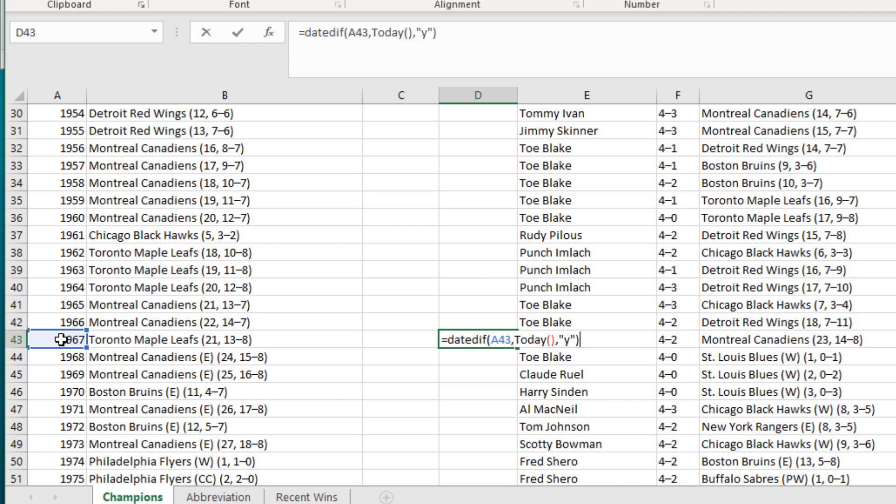
pyautogui.press('Return')
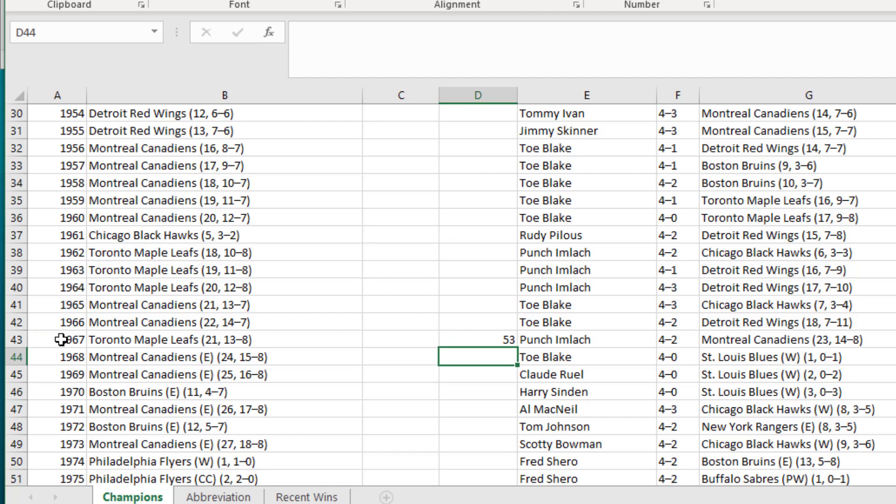
pyautogui.click(507, 338)
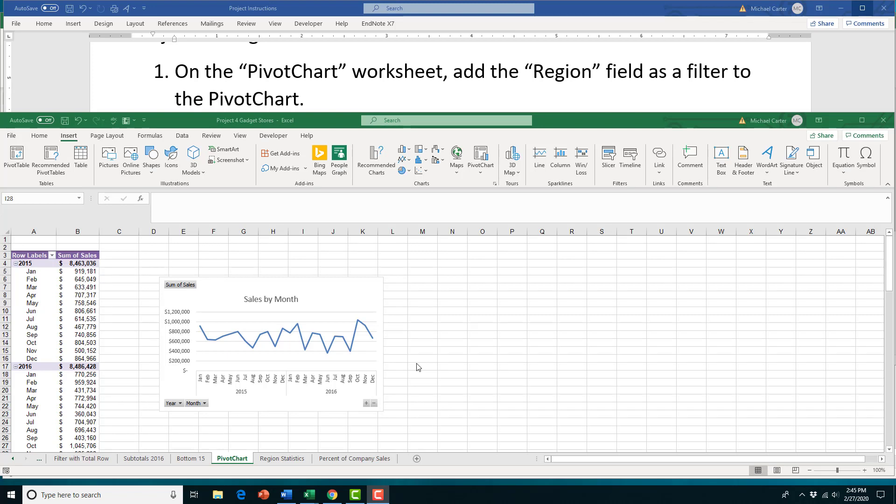
# Add Region to the Filters area of the Sales by Month PivotChart and check its filter button
pyautogui.click(322, 295)
pyautogui.click(324, 295)
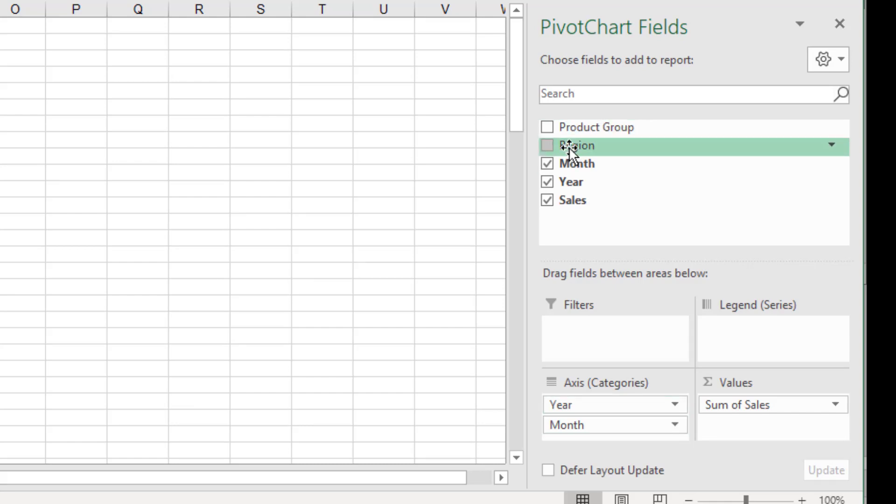
pyautogui.moveTo(570, 147); pyautogui.dragTo(581, 335)
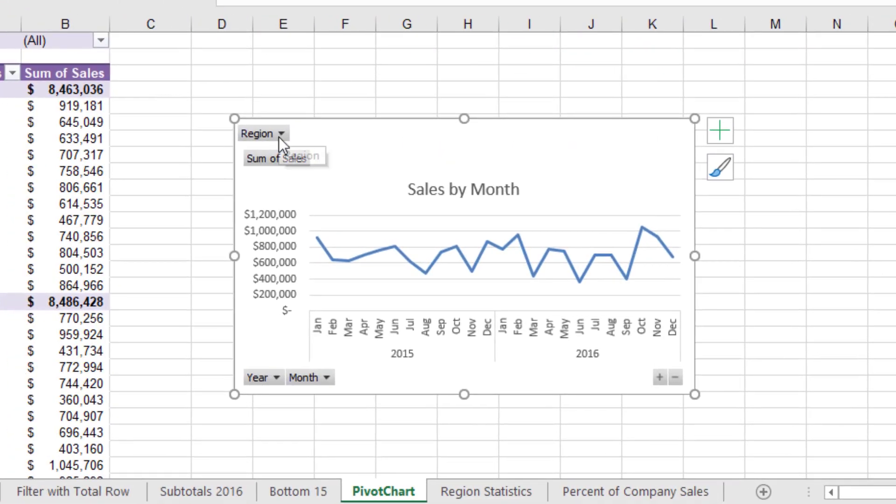
pyautogui.click(279, 135)
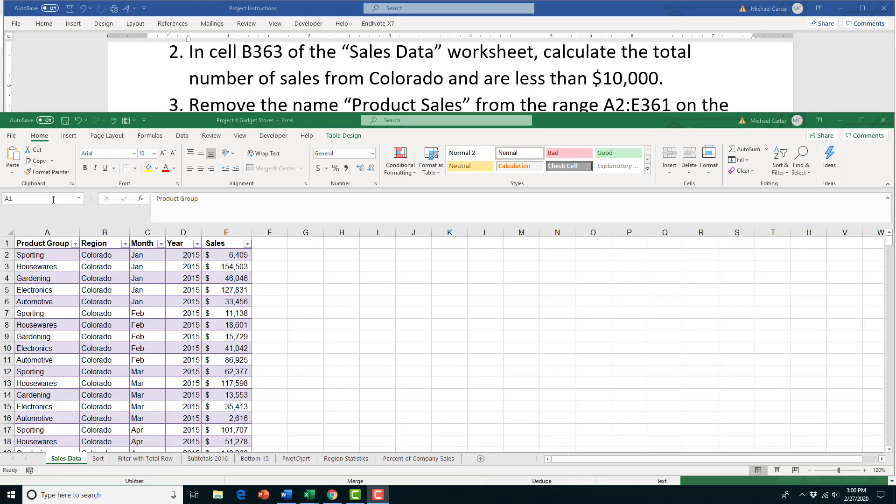
# Jump to B363 via the Name Box and start a COUNTIFS formula there
pyautogui.click(45, 199)
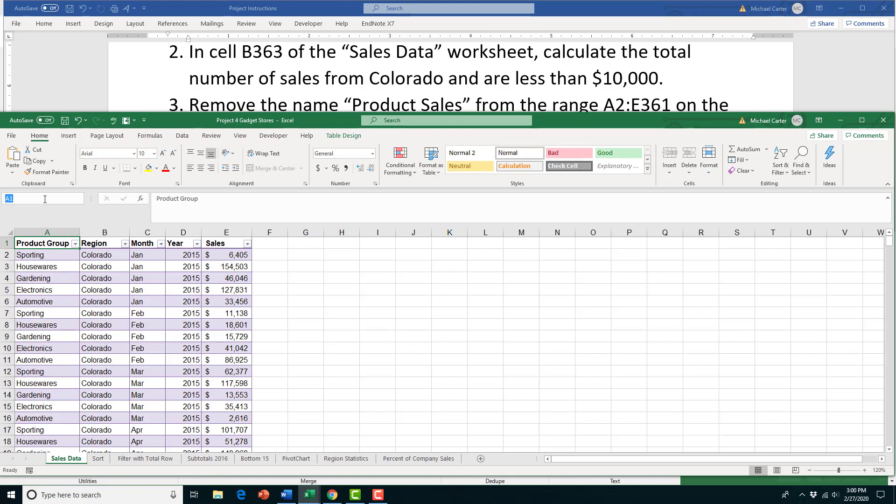
pyautogui.write('B')
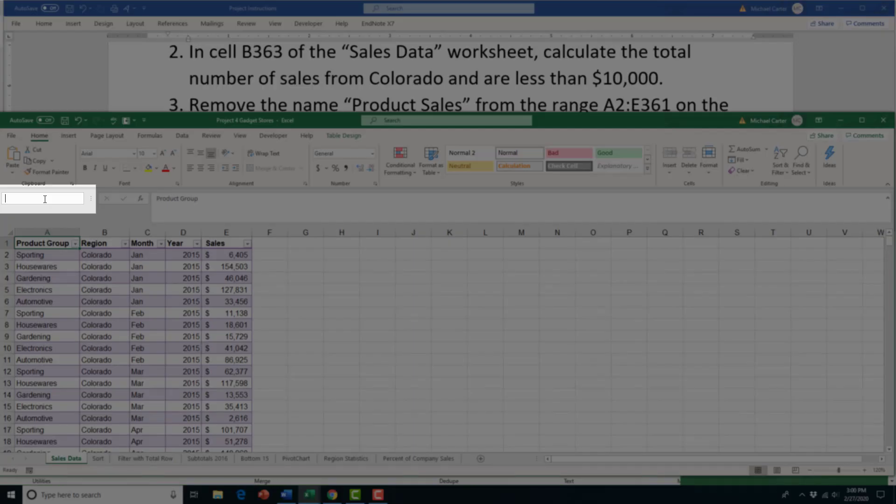
pyautogui.write('363')
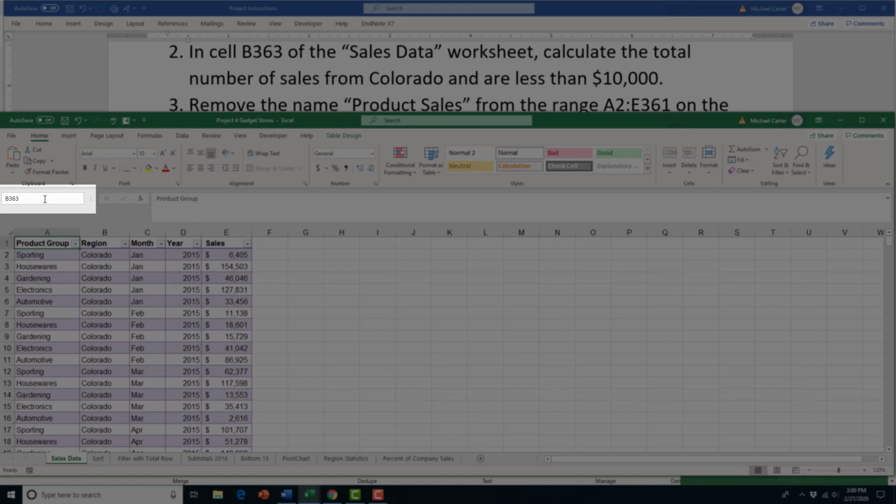
pyautogui.press('Return')
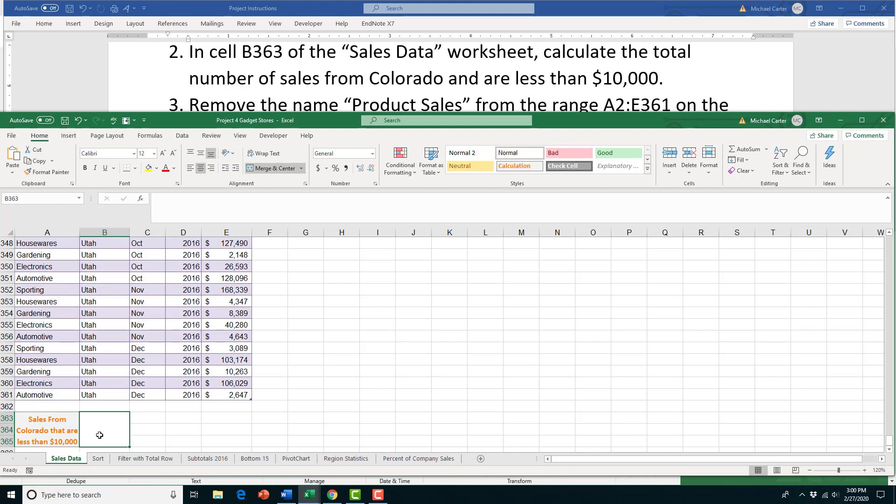
pyautogui.write('=')
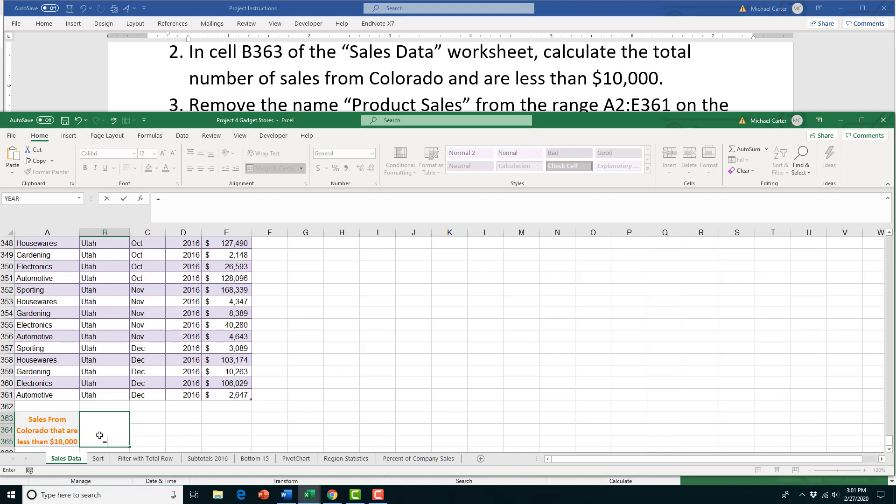
pyautogui.write('co')
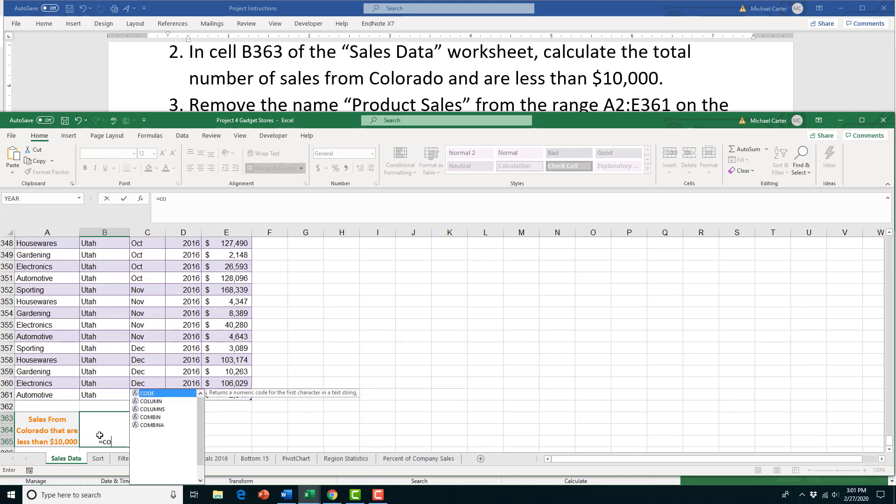
pyautogui.write('untif')
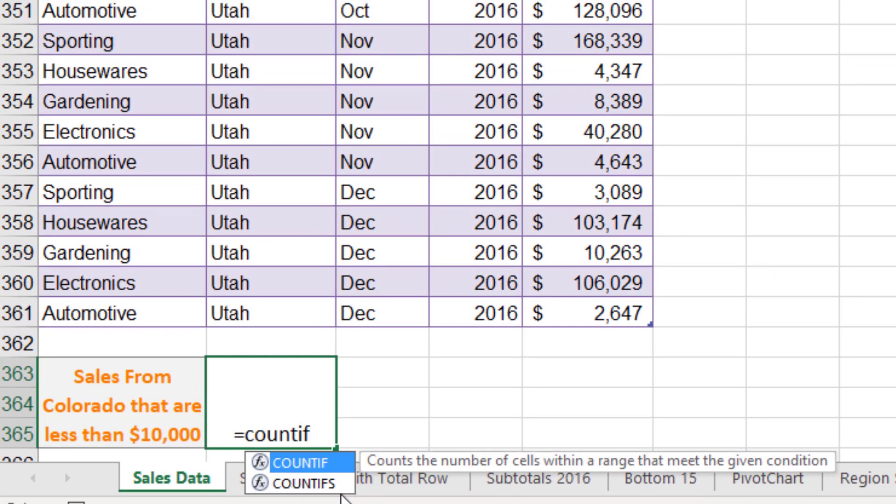
pyautogui.doubleClick(343, 484)
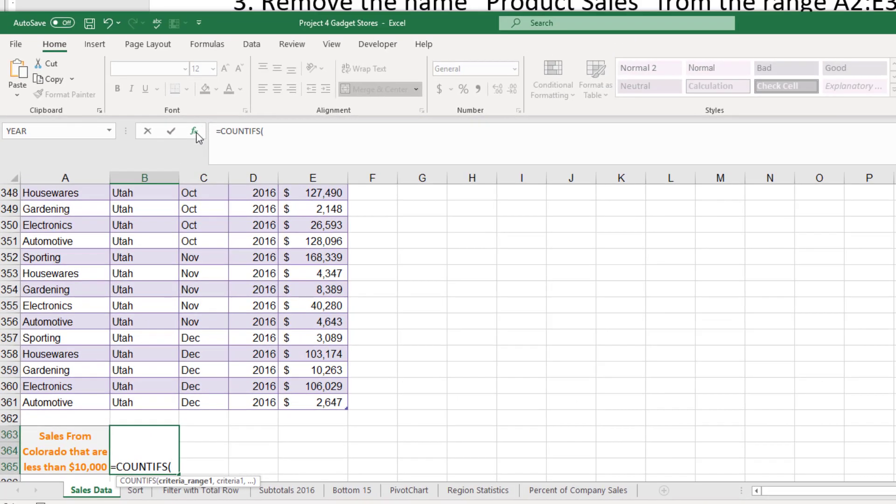
# Set COUNTIFS to count B1:B361 equal to "Colorado" and E1:E361 below 10000, giving 20
pyautogui.click(194, 132)
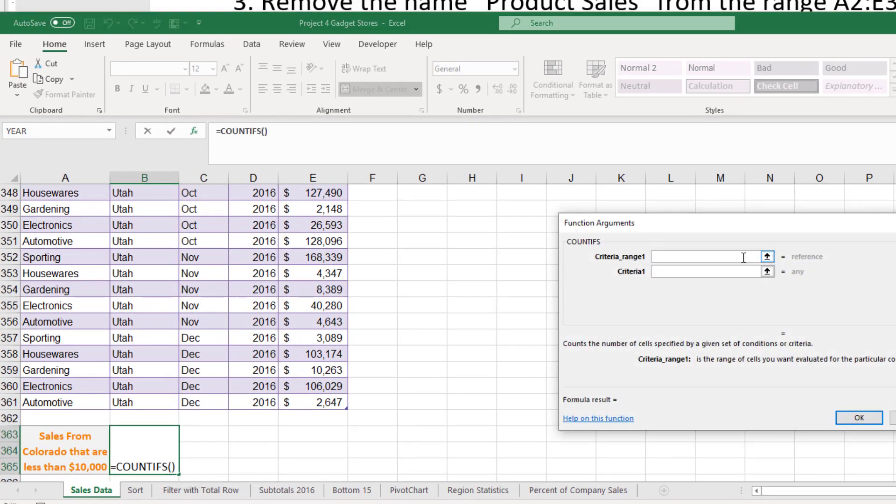
pyautogui.moveTo(745, 244); pyautogui.dragTo(750, 239)
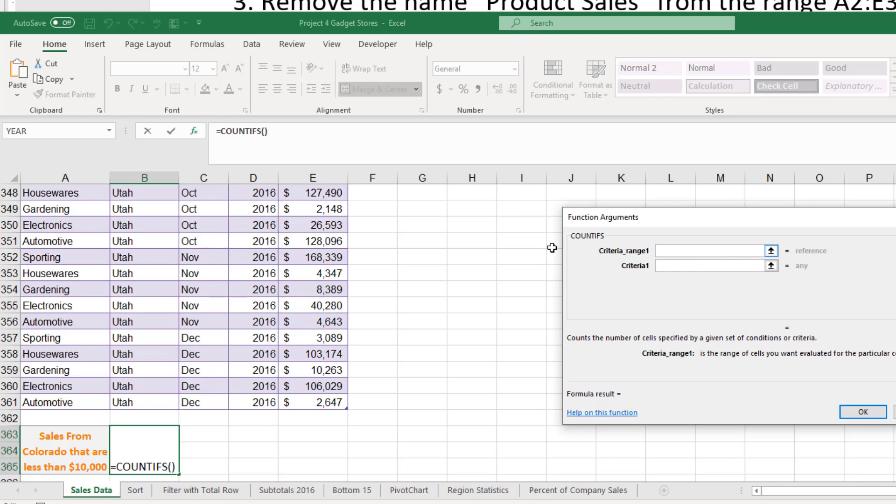
pyautogui.write('B1')
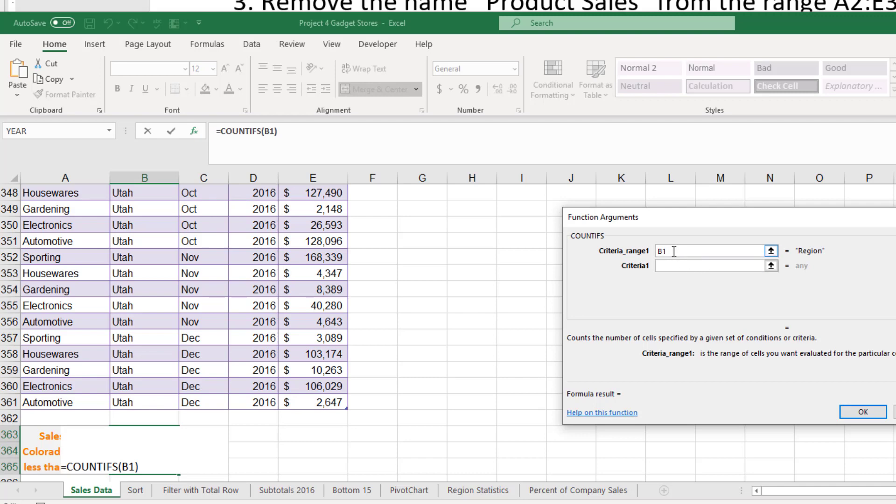
pyautogui.write(':B361')
pyautogui.click(670, 265)
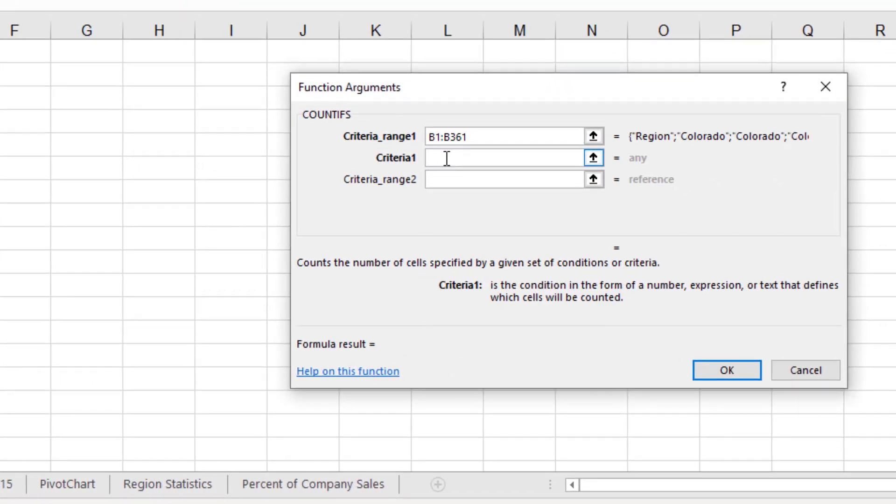
pyautogui.write('"Colorado"')
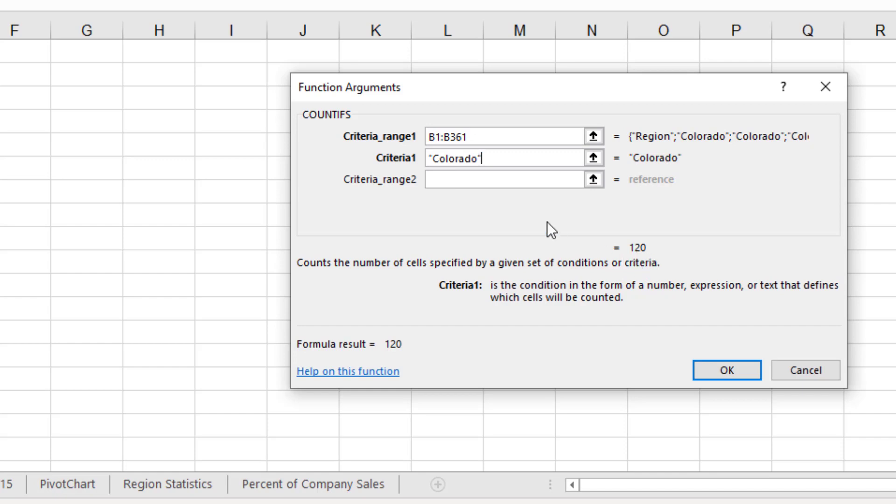
pyautogui.click(462, 181)
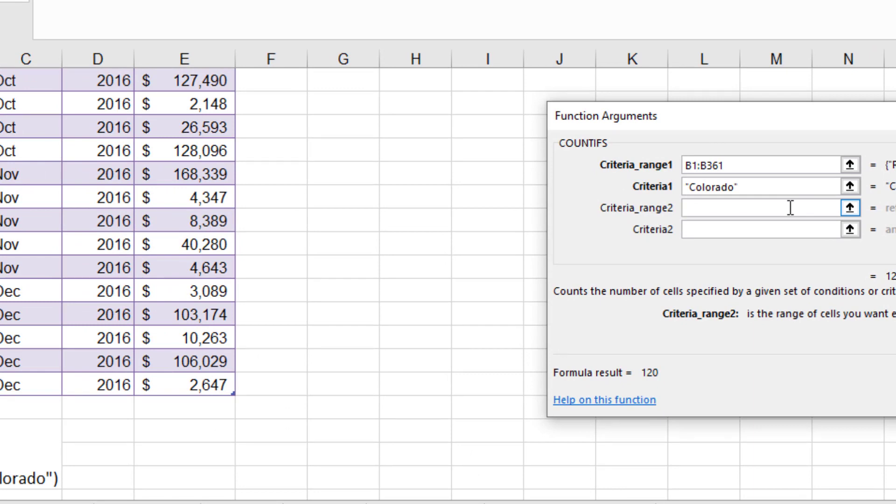
pyautogui.write('E1:')
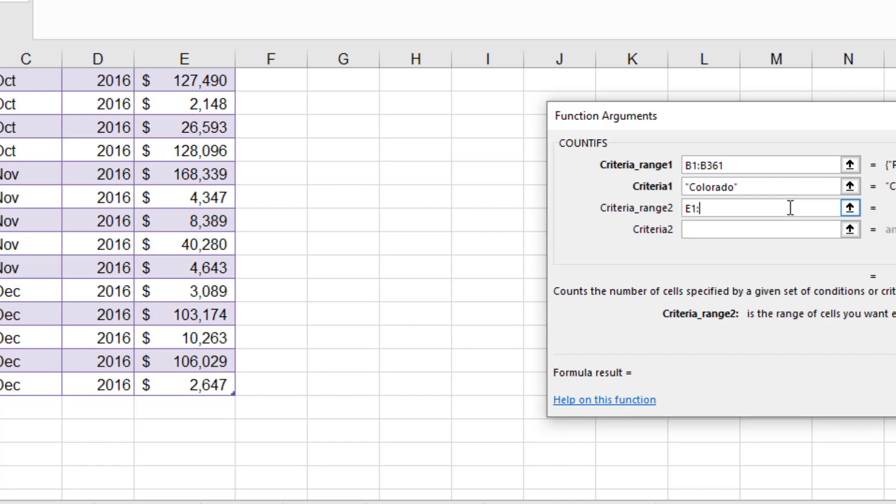
pyautogui.write('E361')
pyautogui.click(753, 236)
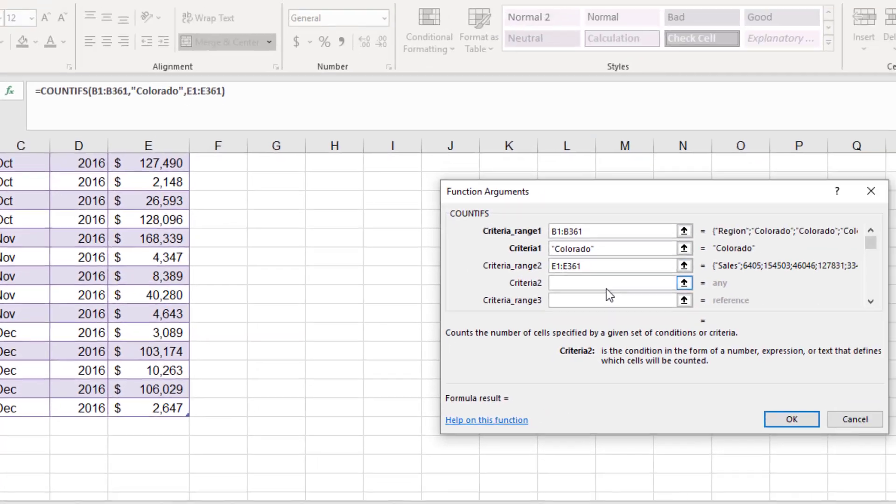
pyautogui.write('<')
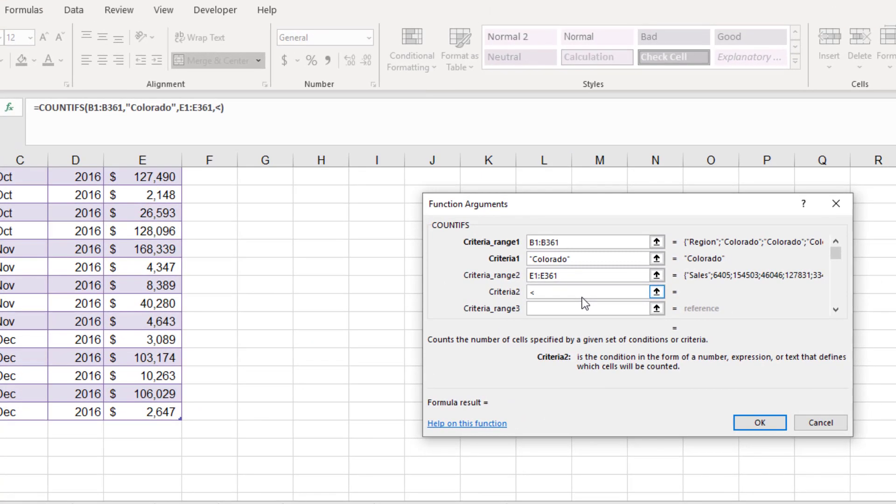
pyautogui.write('10000')
pyautogui.click(760, 423)
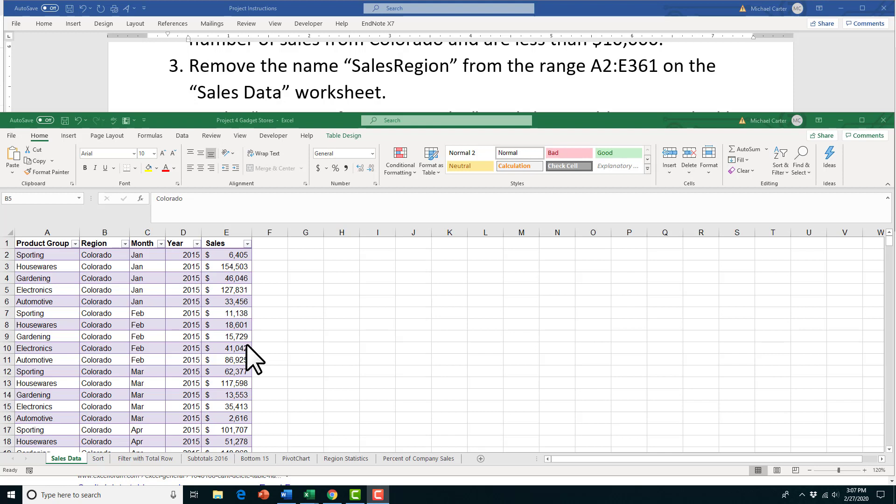
# Delete the SalesRegion name in Name Manager and close it
pyautogui.click(150, 136)
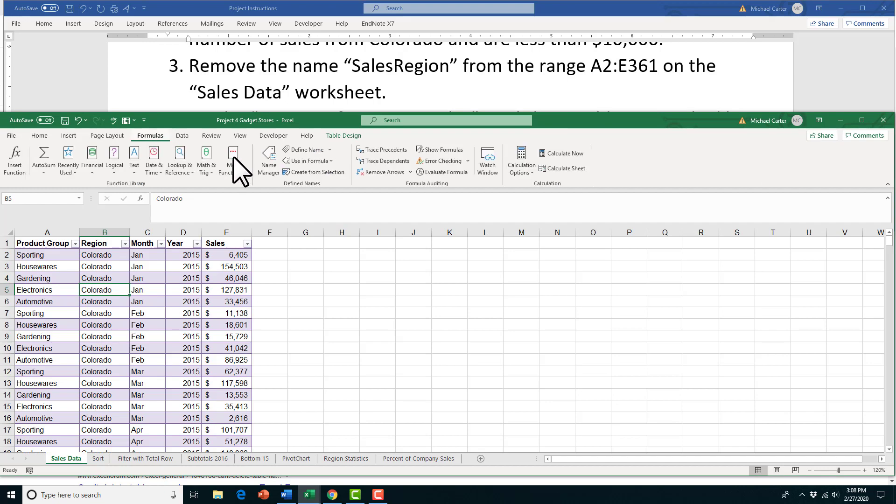
pyautogui.click(270, 167)
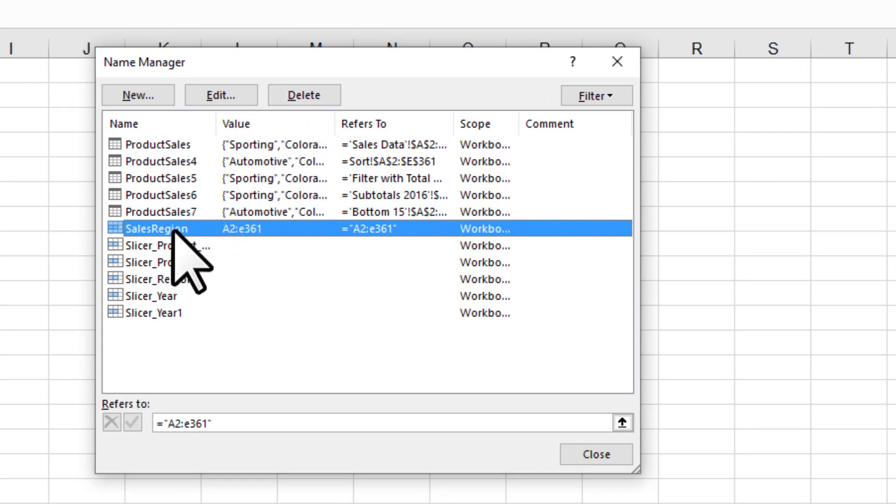
pyautogui.click(301, 99)
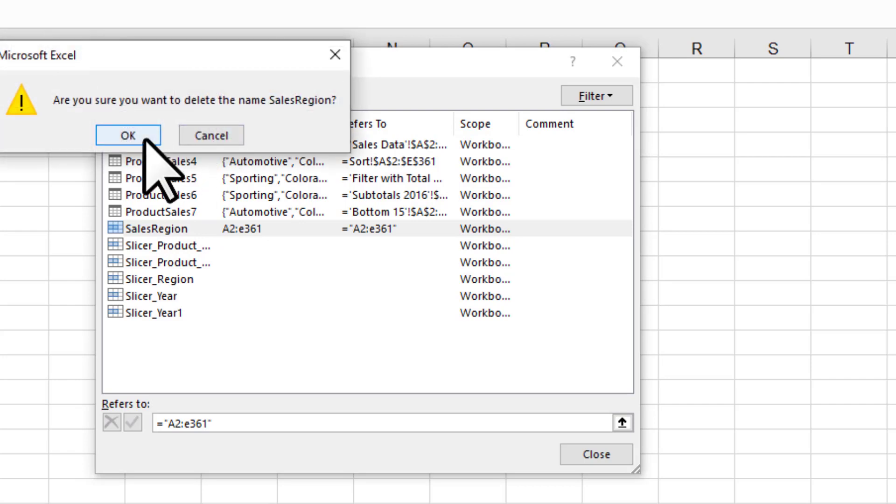
pyautogui.click(129, 136)
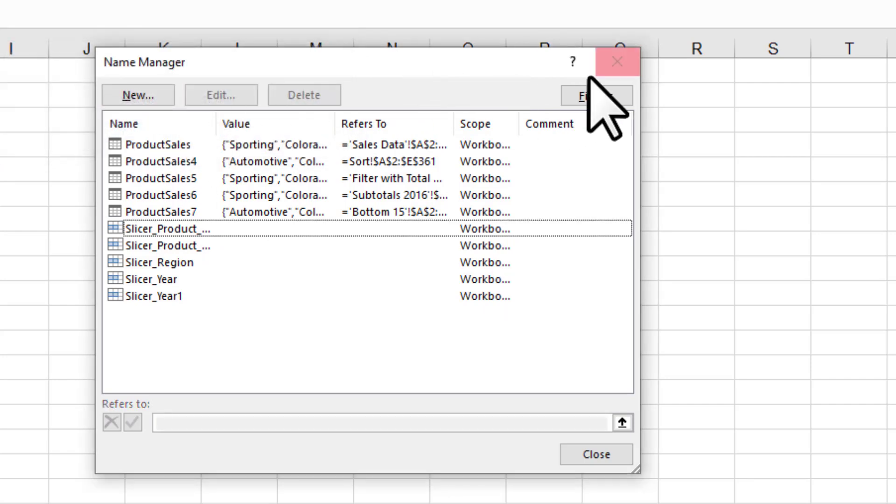
pyautogui.click(627, 70)
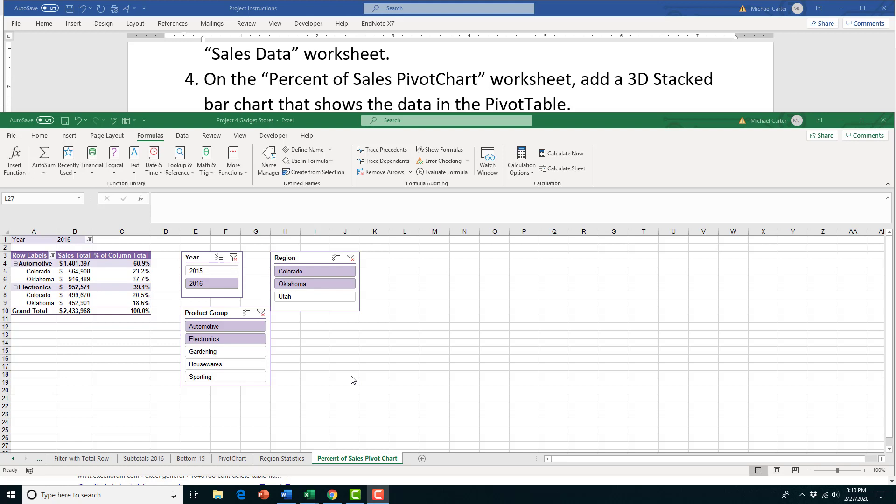
# Insert a 3-D Stacked Bar PivotChart from the PivotTable and move it right of the slicers
pyautogui.click(106, 274)
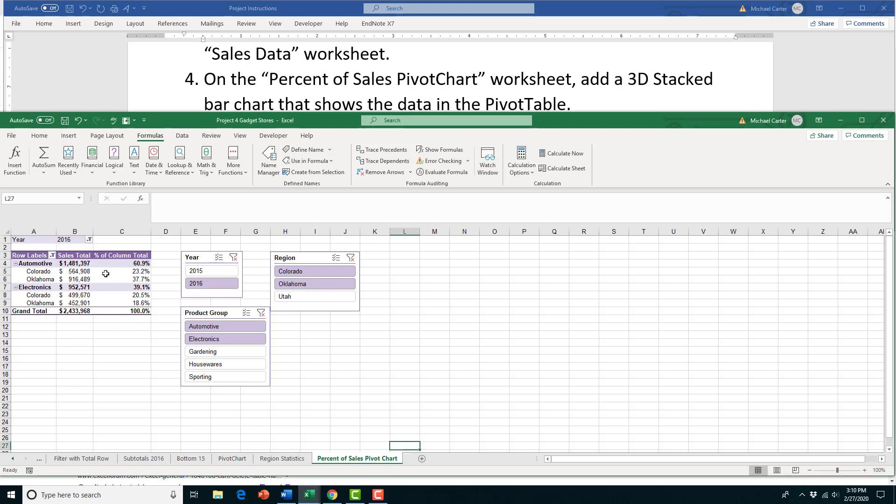
pyautogui.click(124, 278)
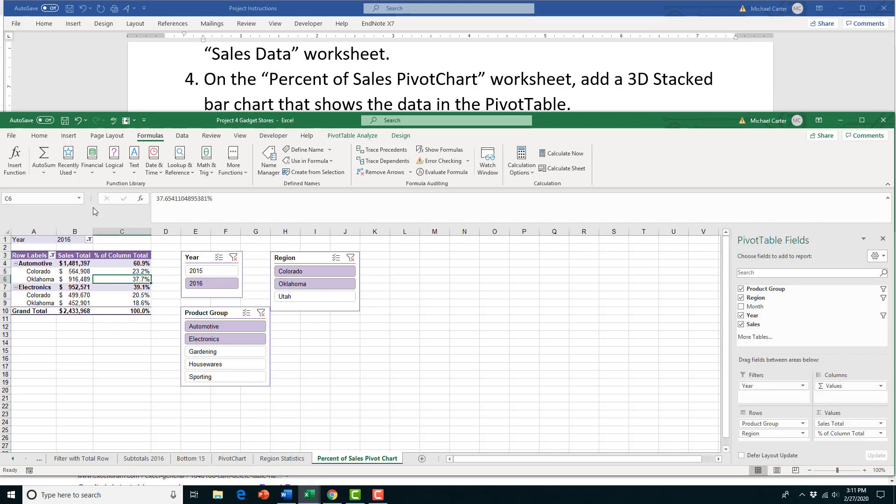
pyautogui.click(71, 136)
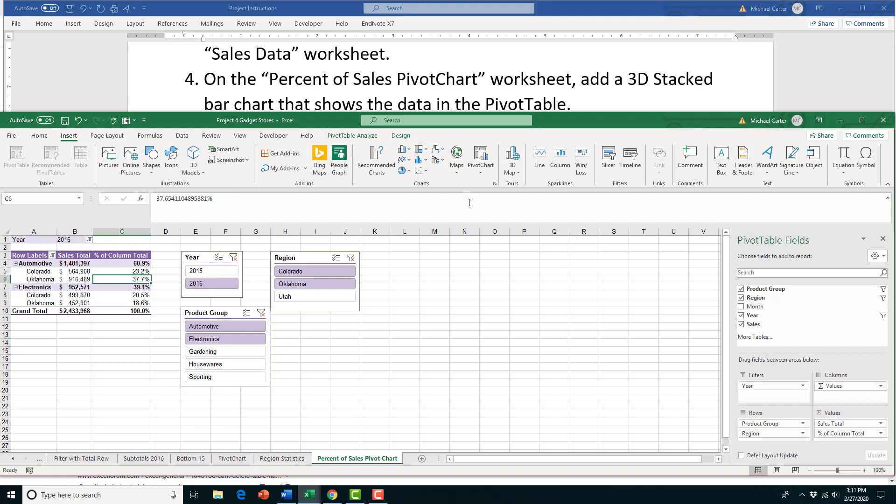
pyautogui.click(487, 174)
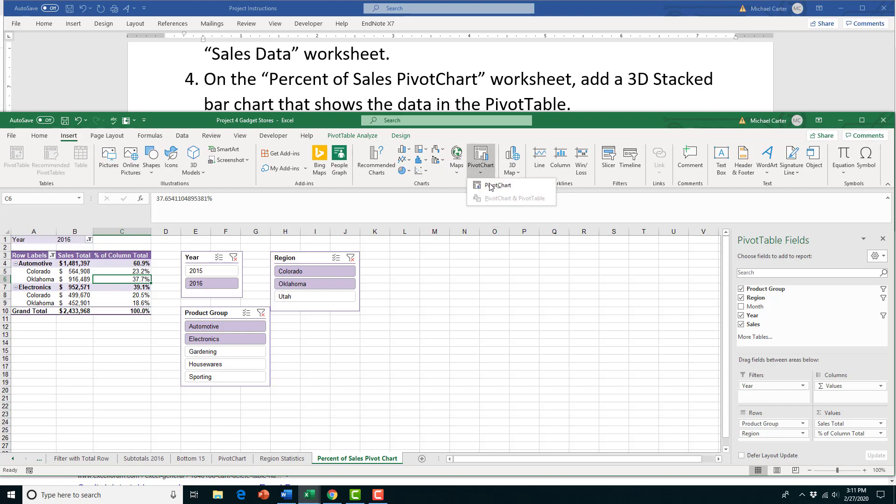
pyautogui.click(491, 186)
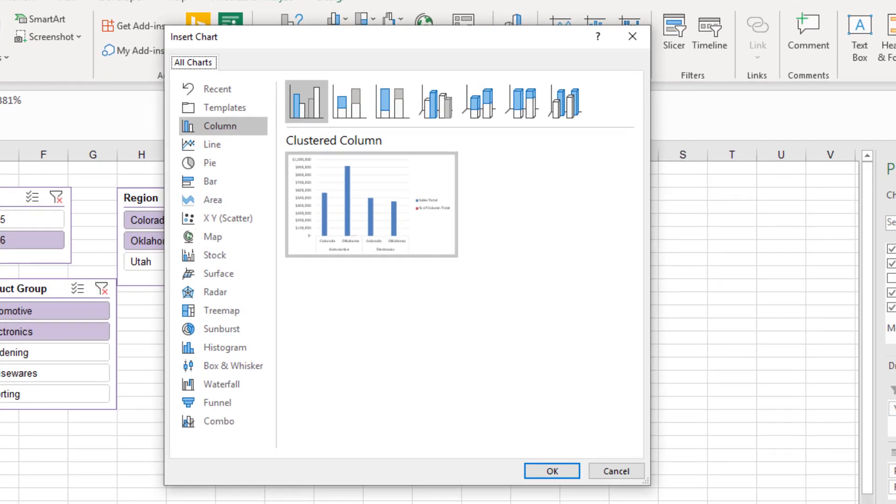
pyautogui.click(214, 180)
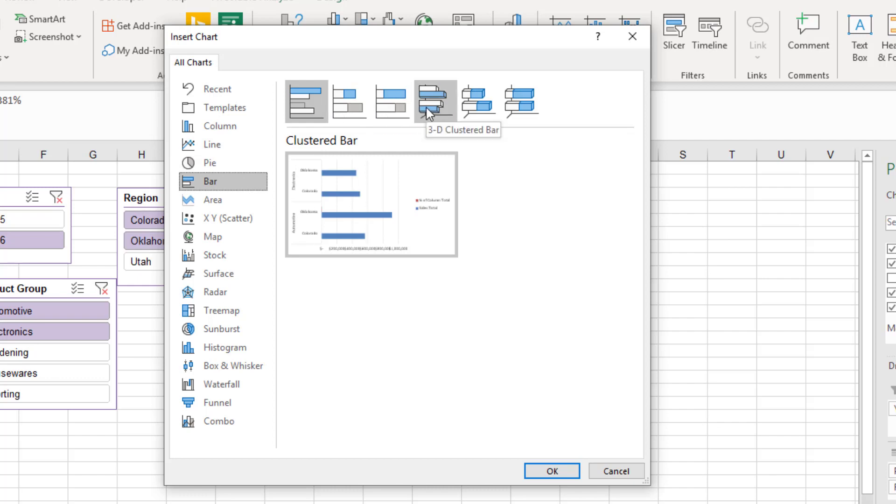
pyautogui.click(474, 115)
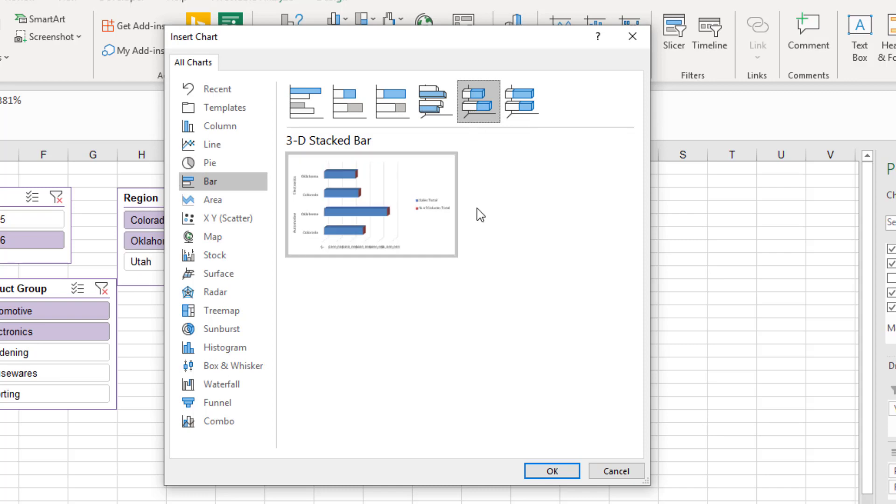
pyautogui.click(572, 478)
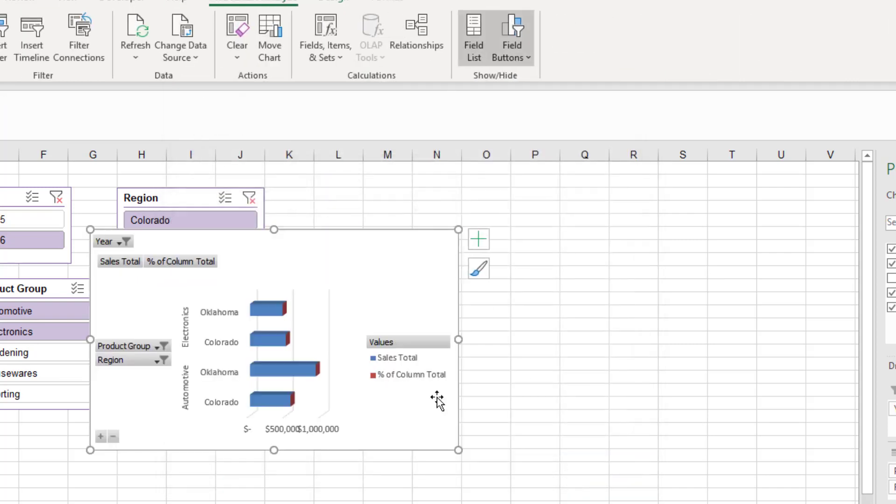
pyautogui.moveTo(409, 255); pyautogui.dragTo(566, 208)
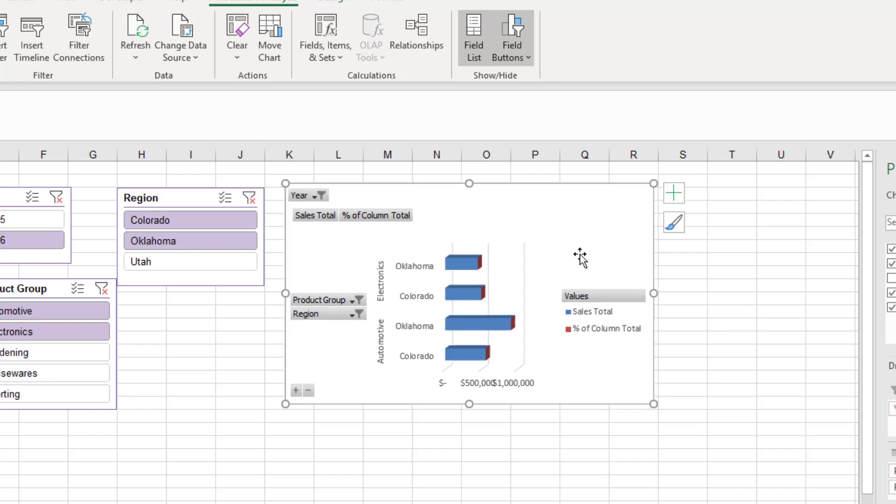